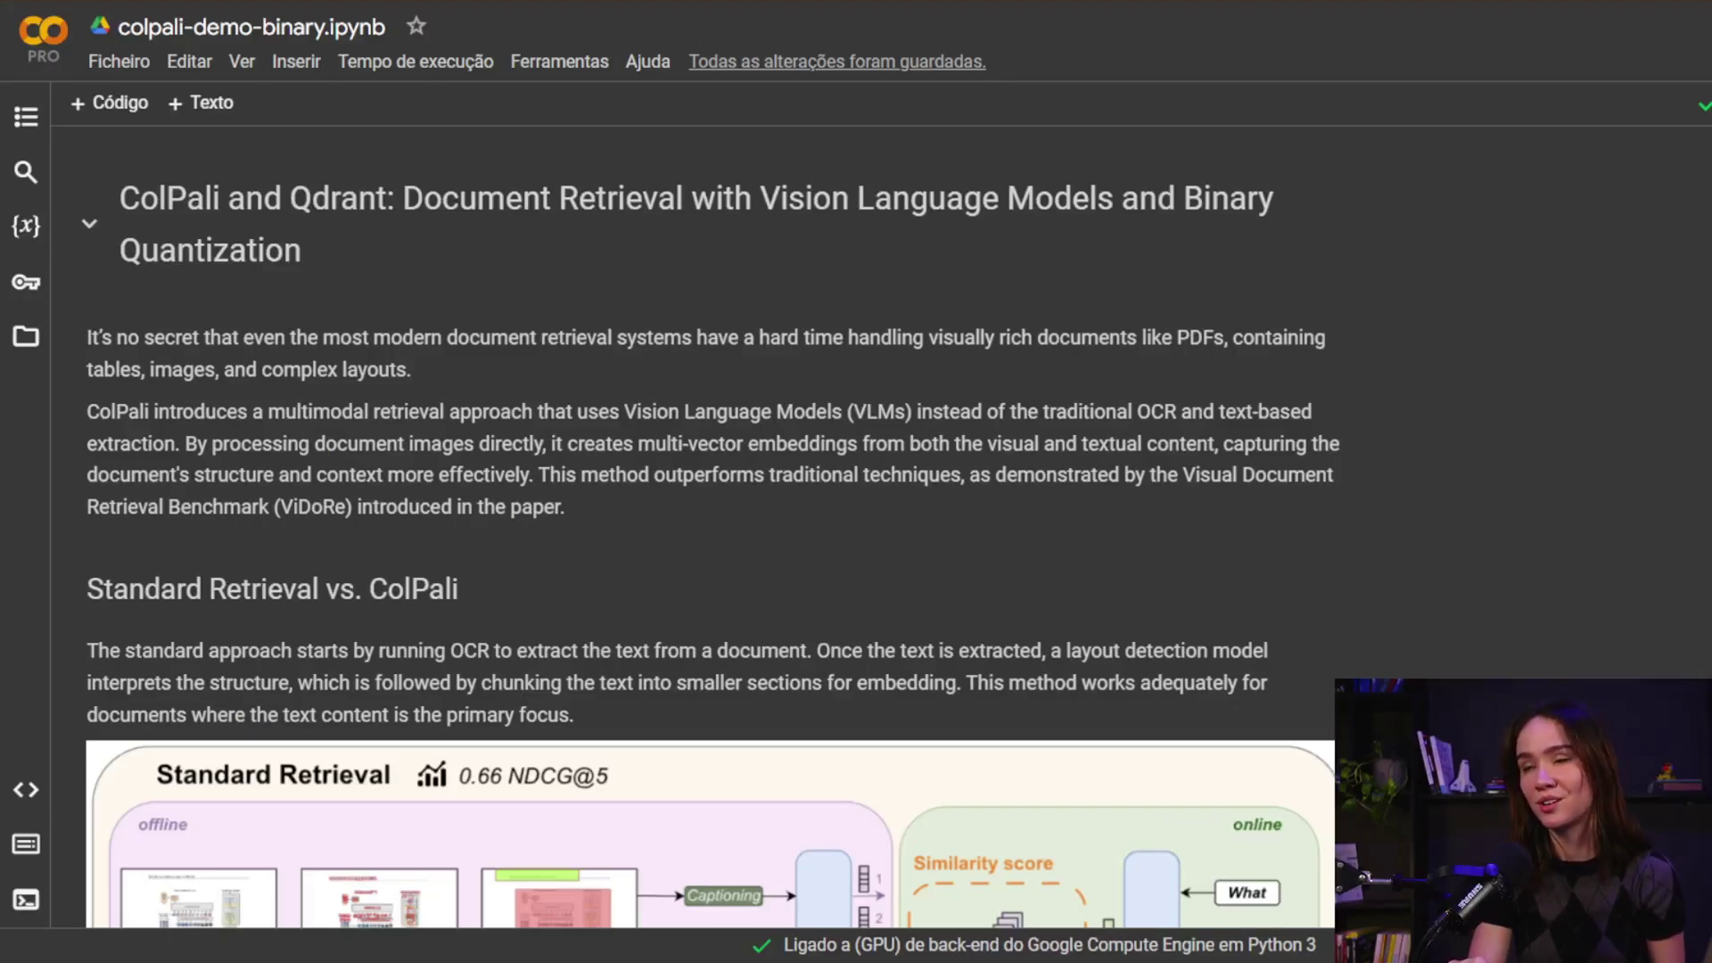
scroll(709, 535, down, 2)
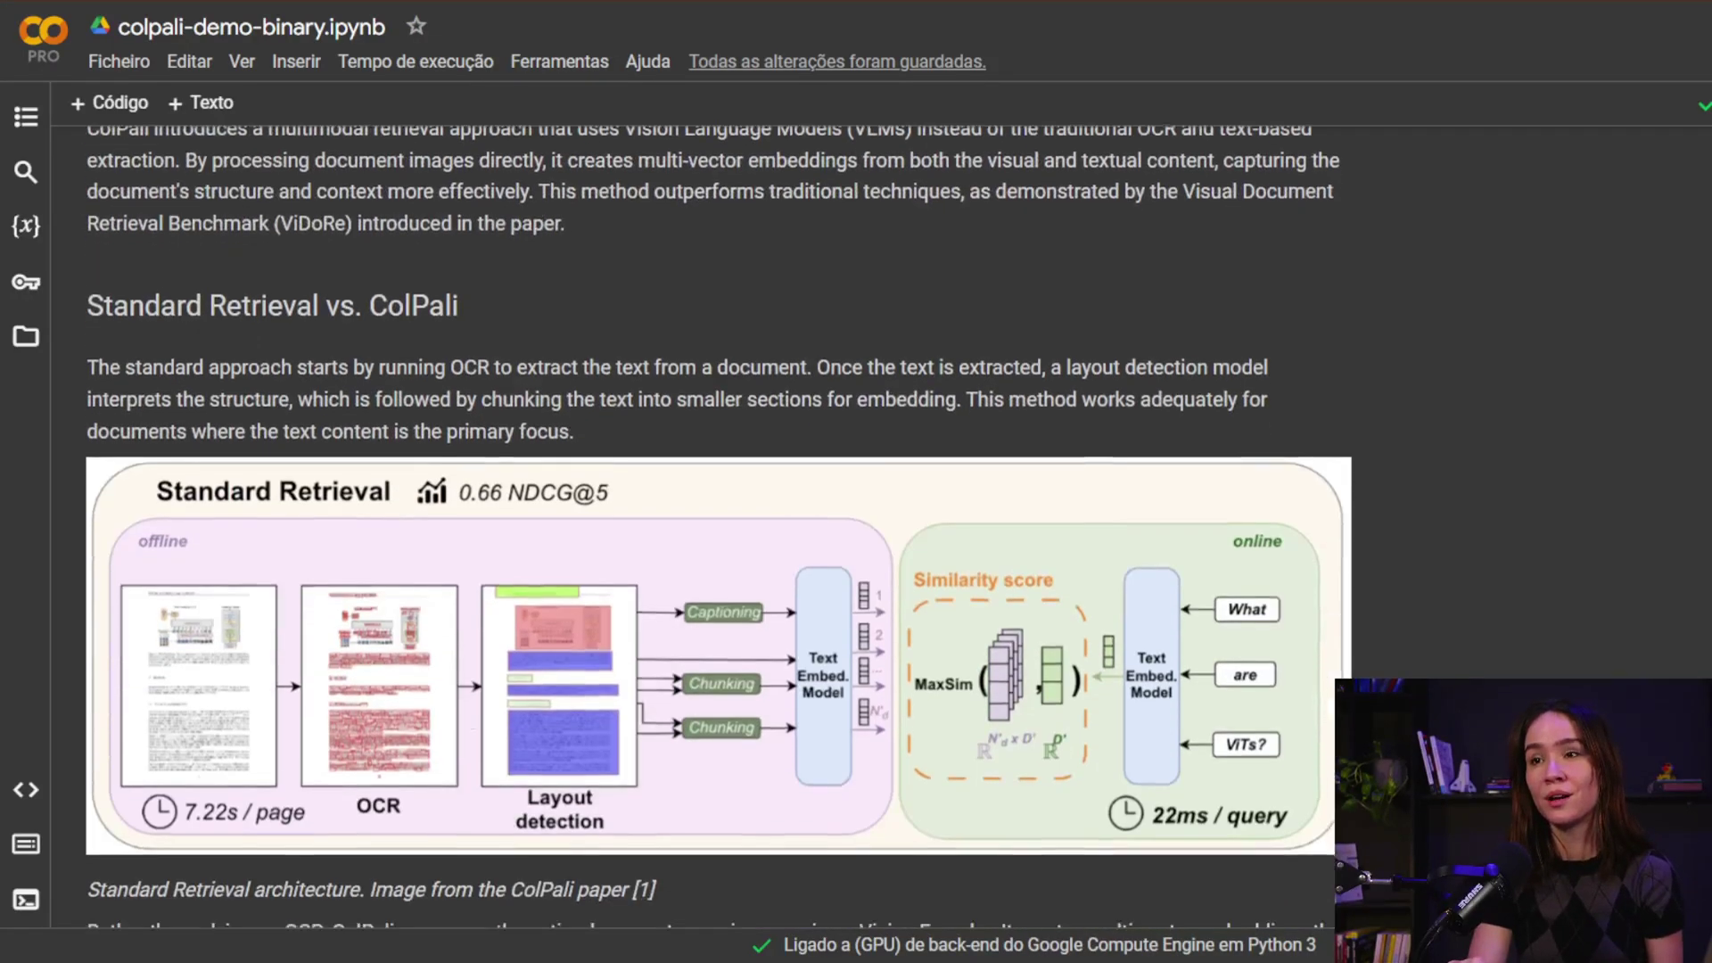
scroll(709, 535, down, 2)
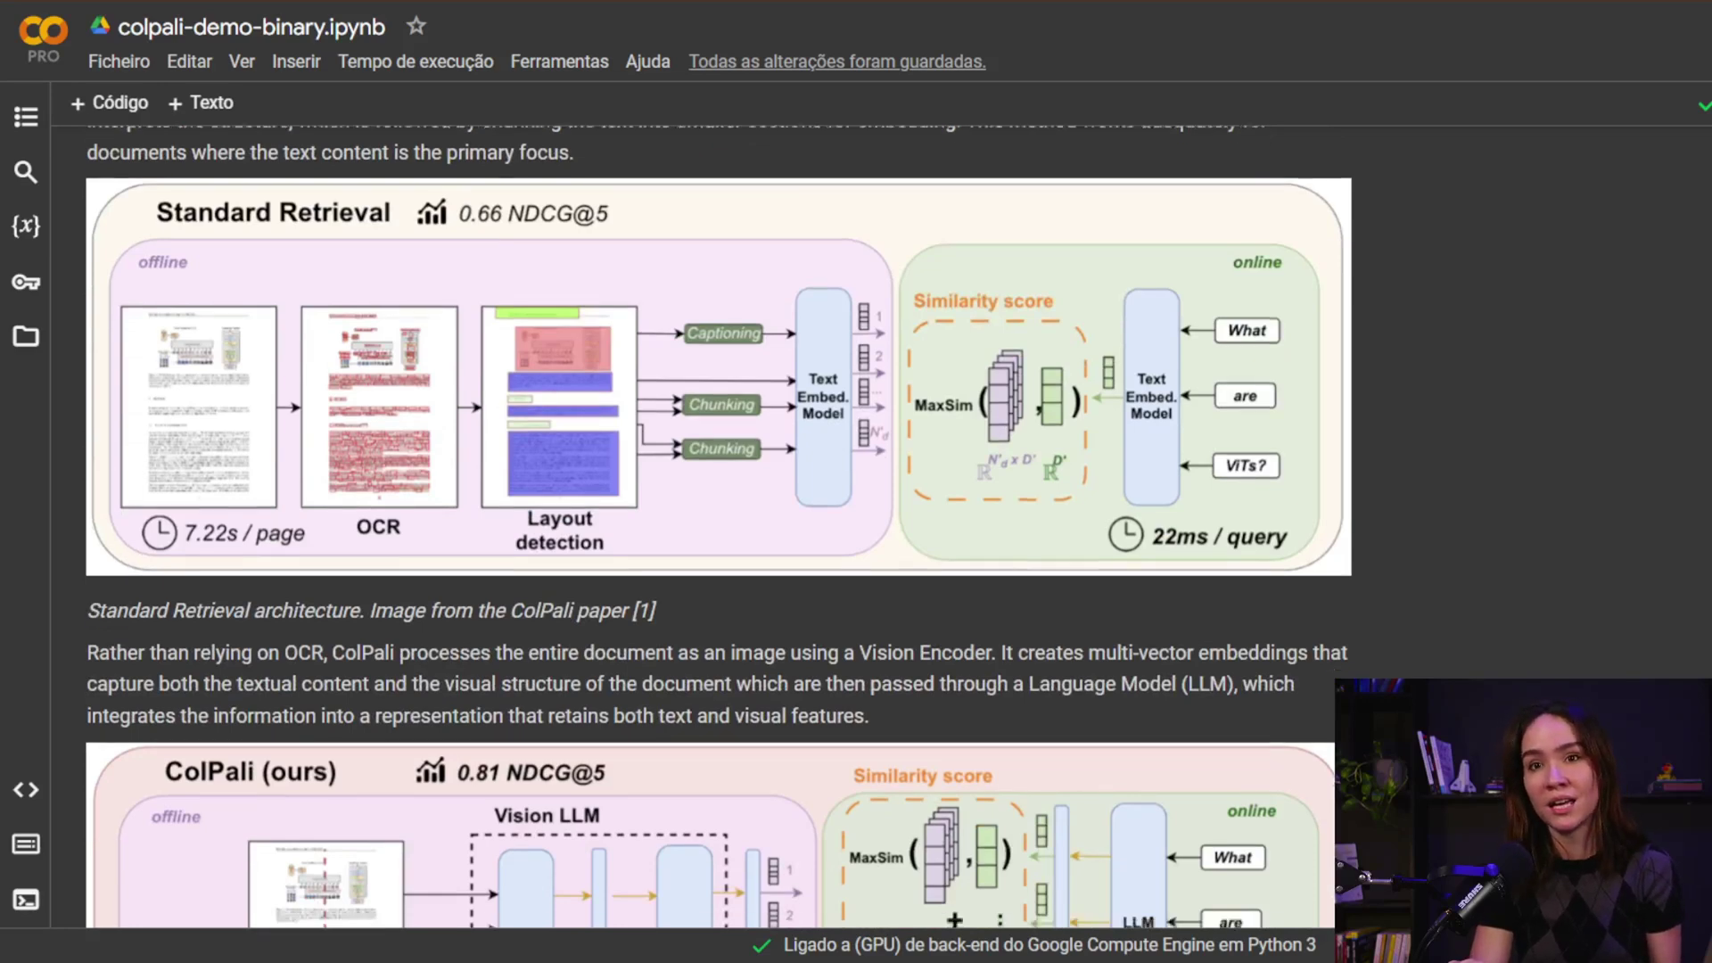
scroll(709, 535, down, 3)
scroll(709, 535, down, 1)
scroll(710, 536, down, 4)
scroll(709, 536, down, 1)
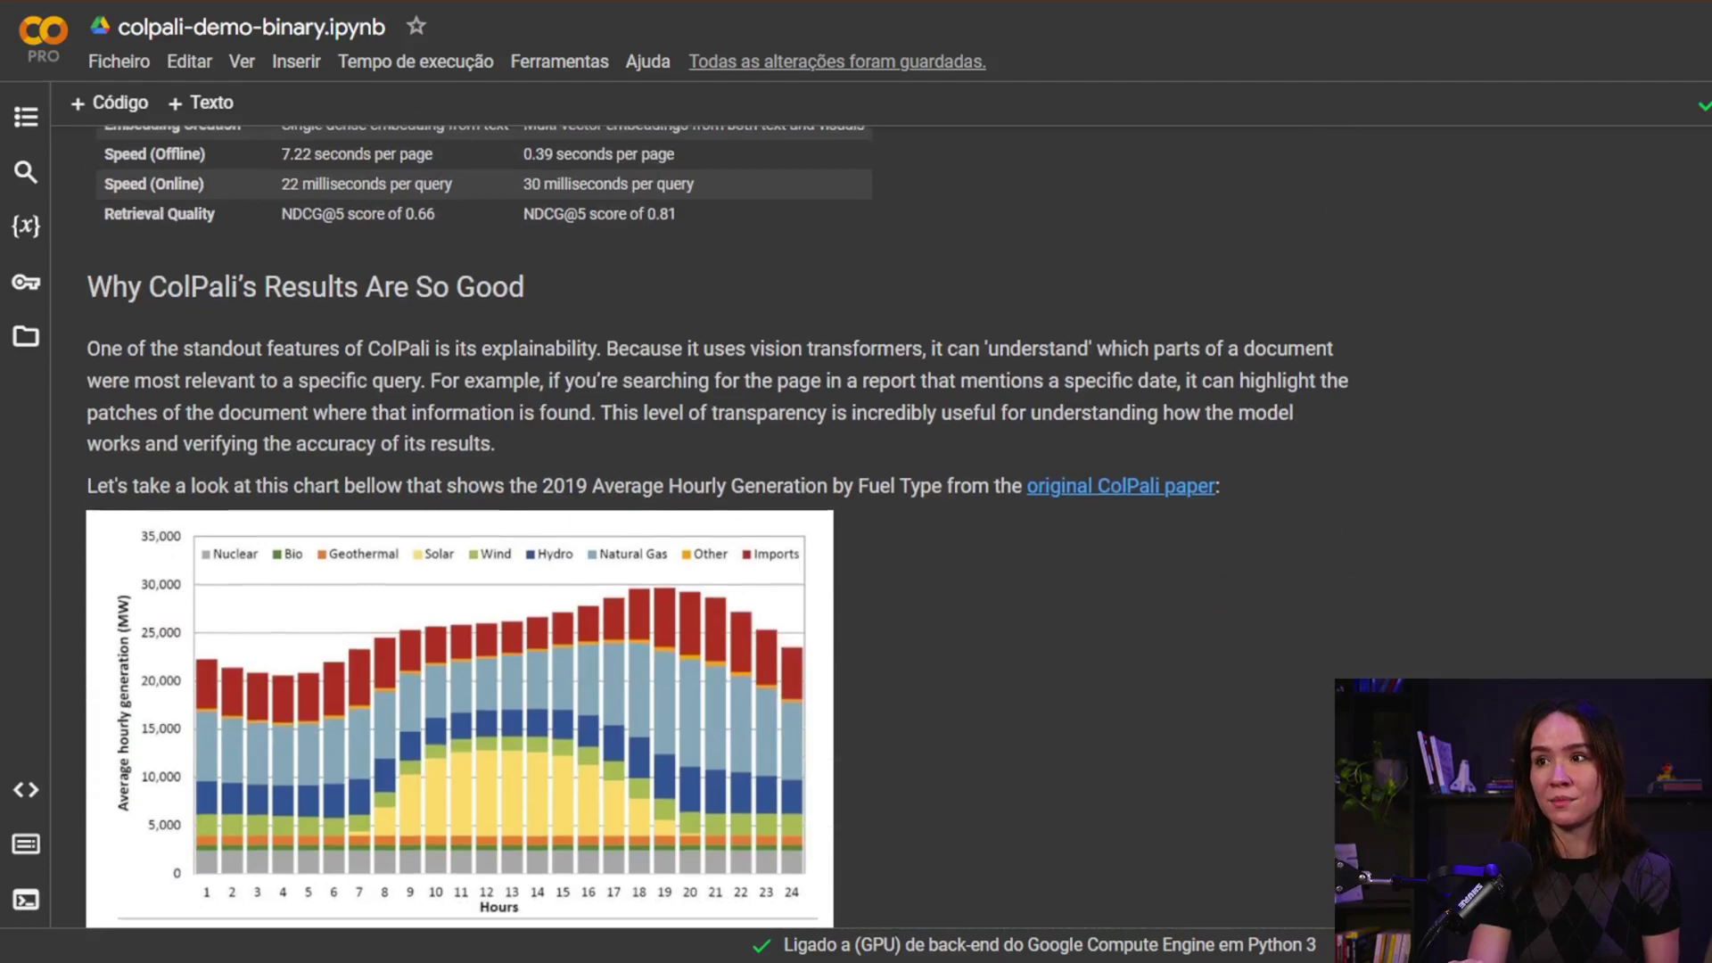
scroll(709, 536, down, 4)
scroll(710, 535, down, 2)
scroll(710, 535, down, 3)
scroll(709, 535, down, 2)
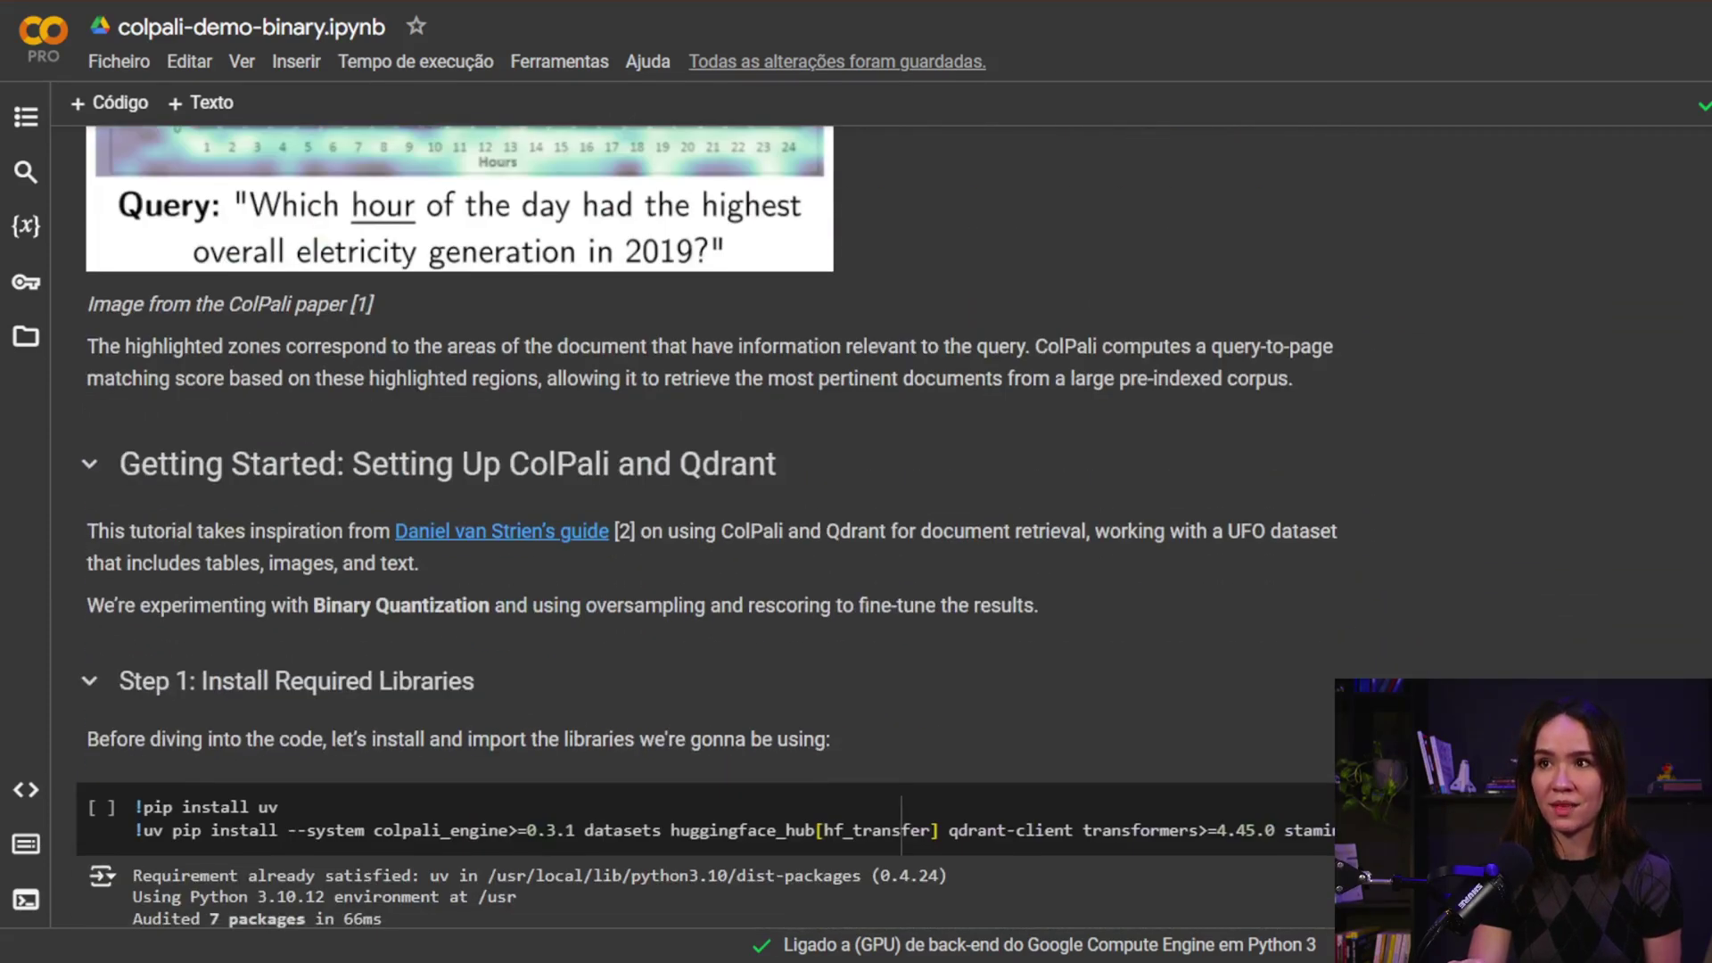
scroll(710, 535, down, 2)
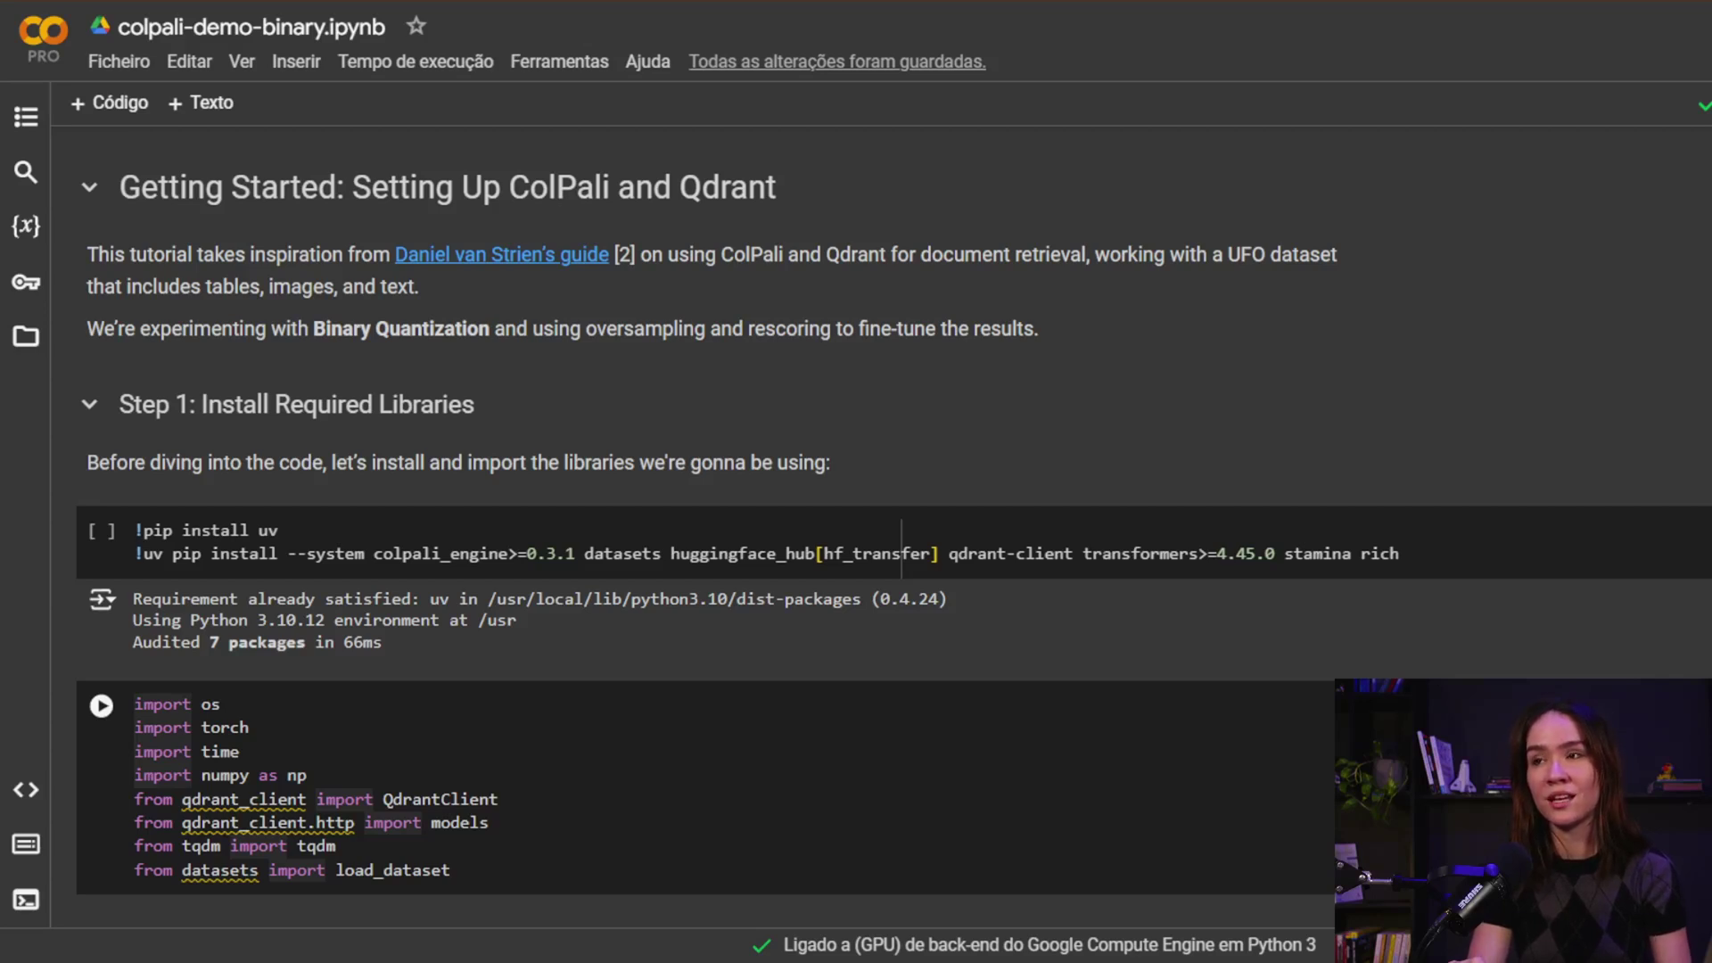
scroll(856, 508, down, 1)
scroll(857, 508, down, 1)
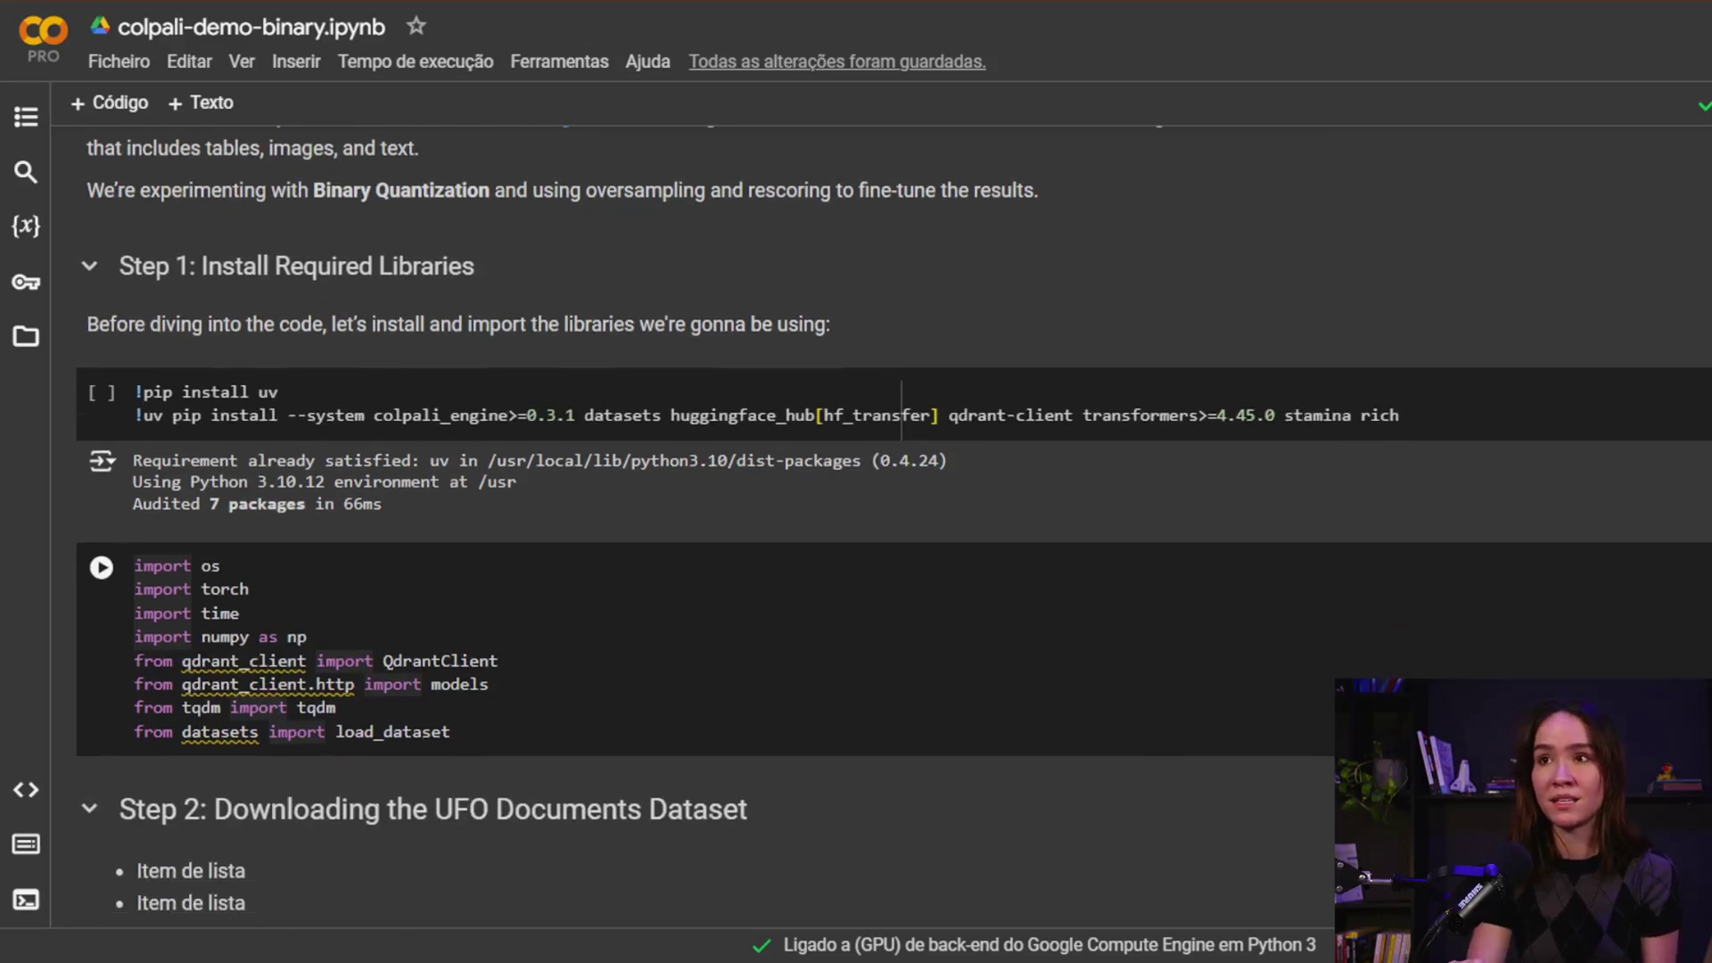
scroll(856, 535, down, 1)
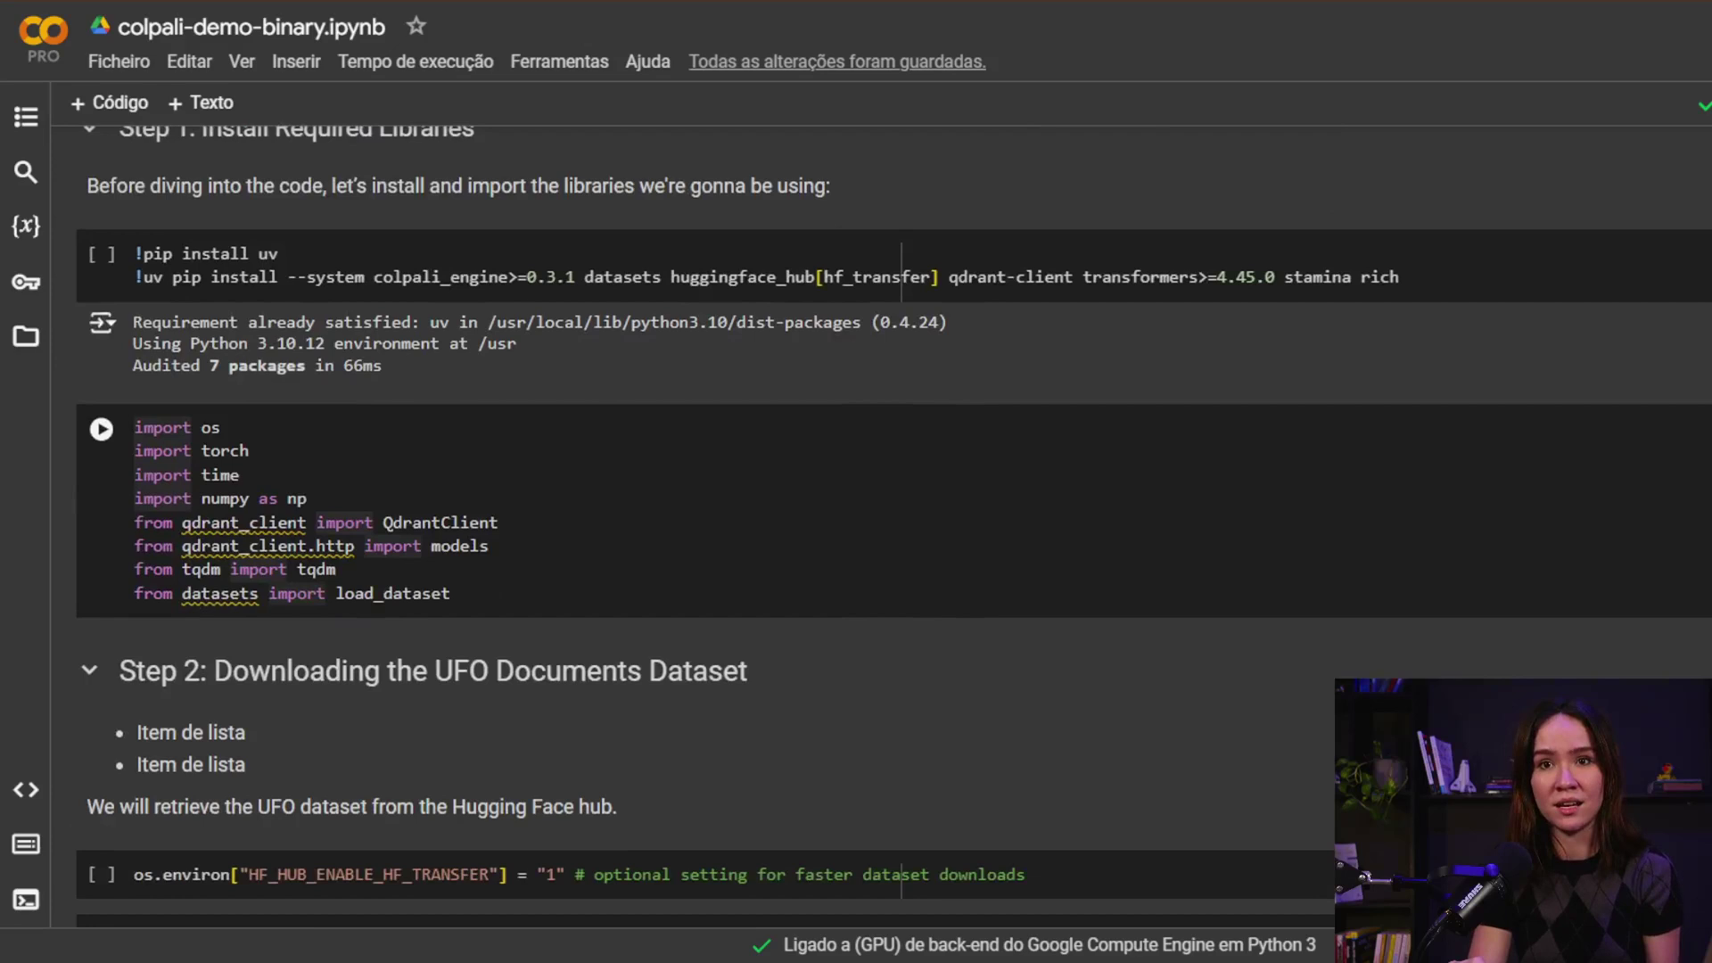
scroll(902, 277, down, 2)
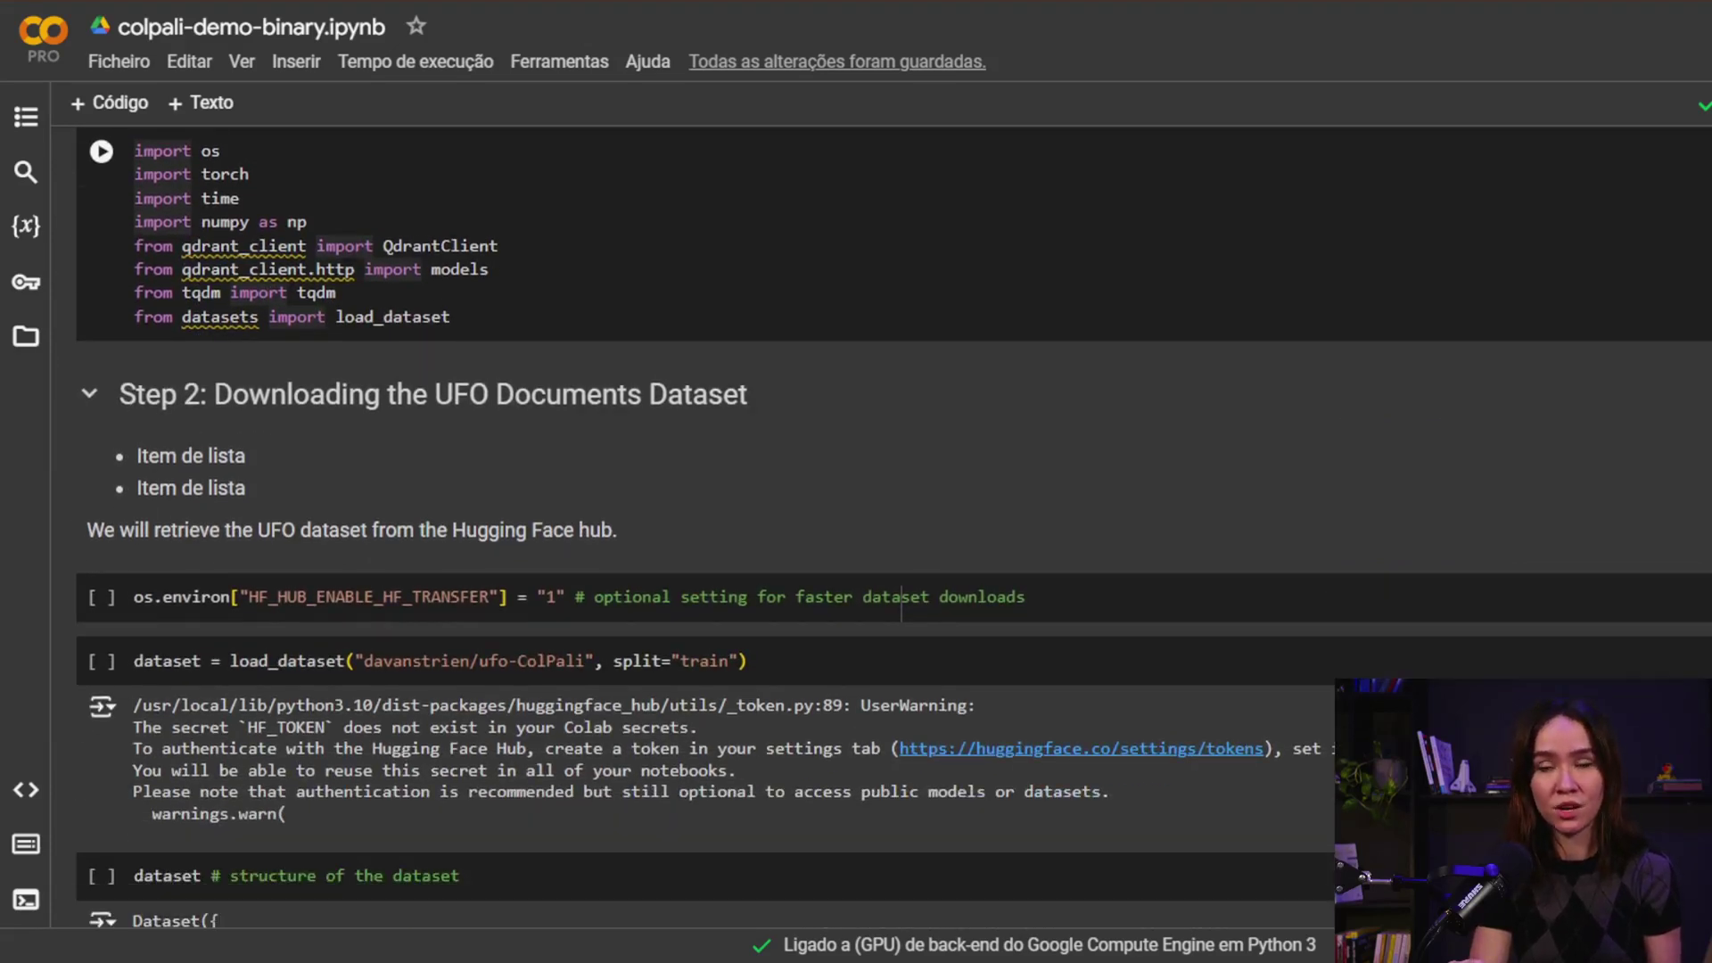
scroll(902, 605, down, 2)
scroll(901, 606, down, 2)
scroll(902, 605, down, 2)
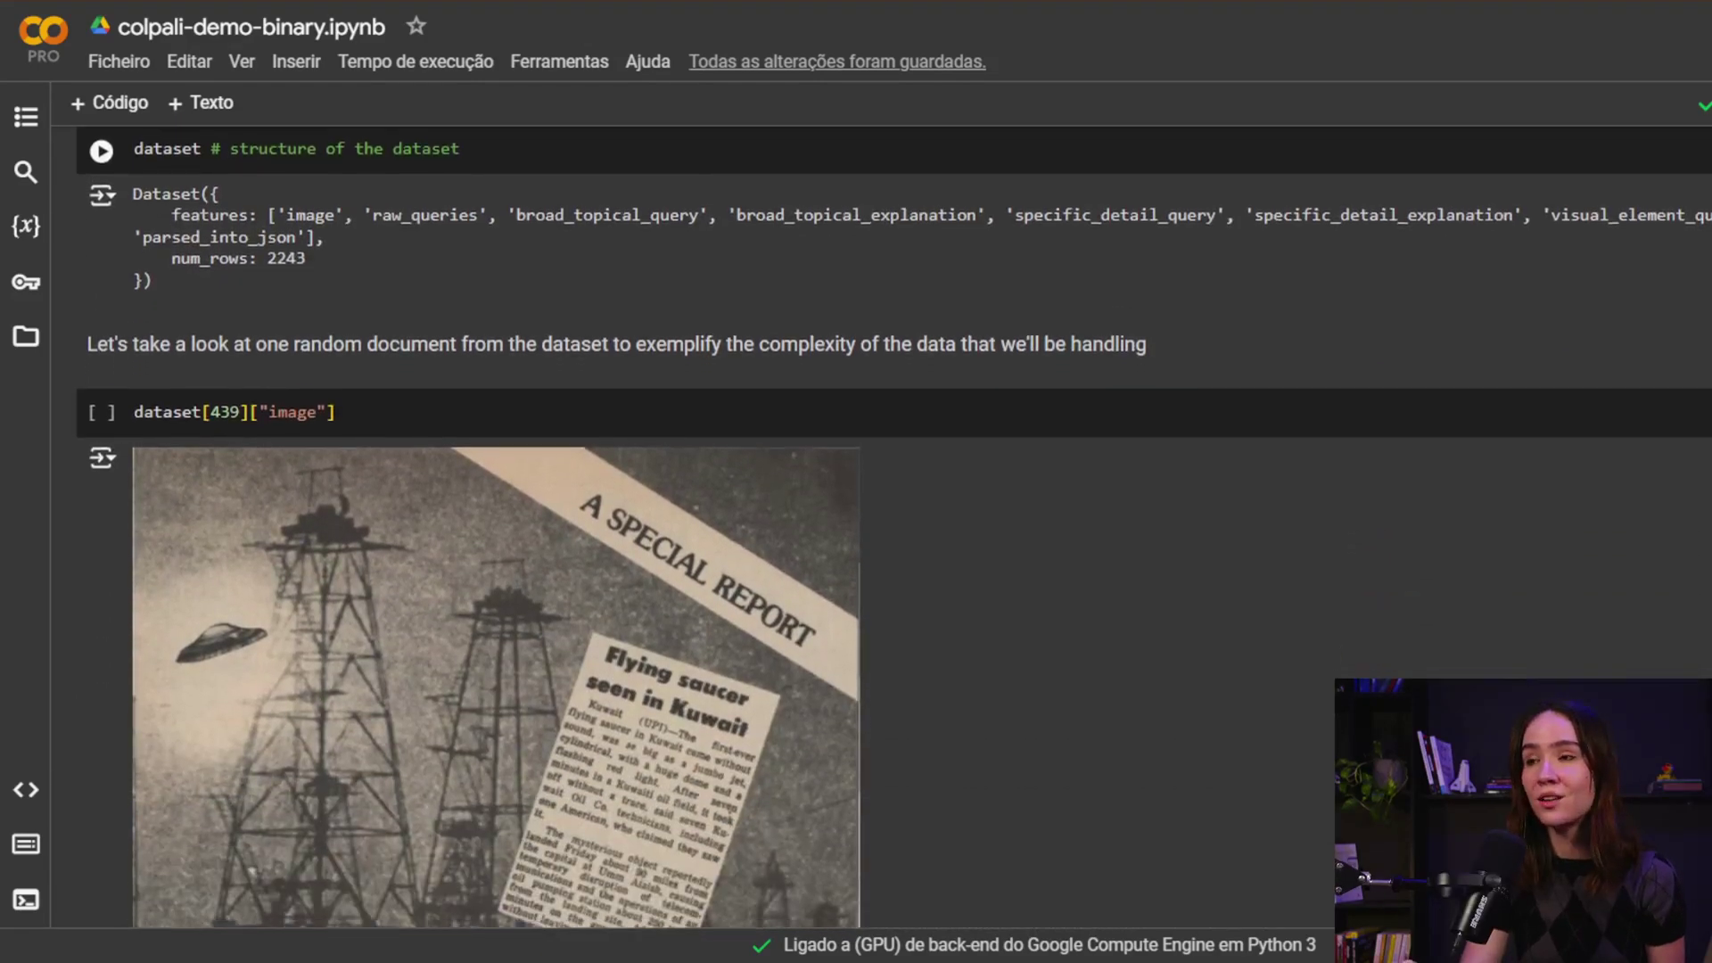
scroll(902, 605, down, 1)
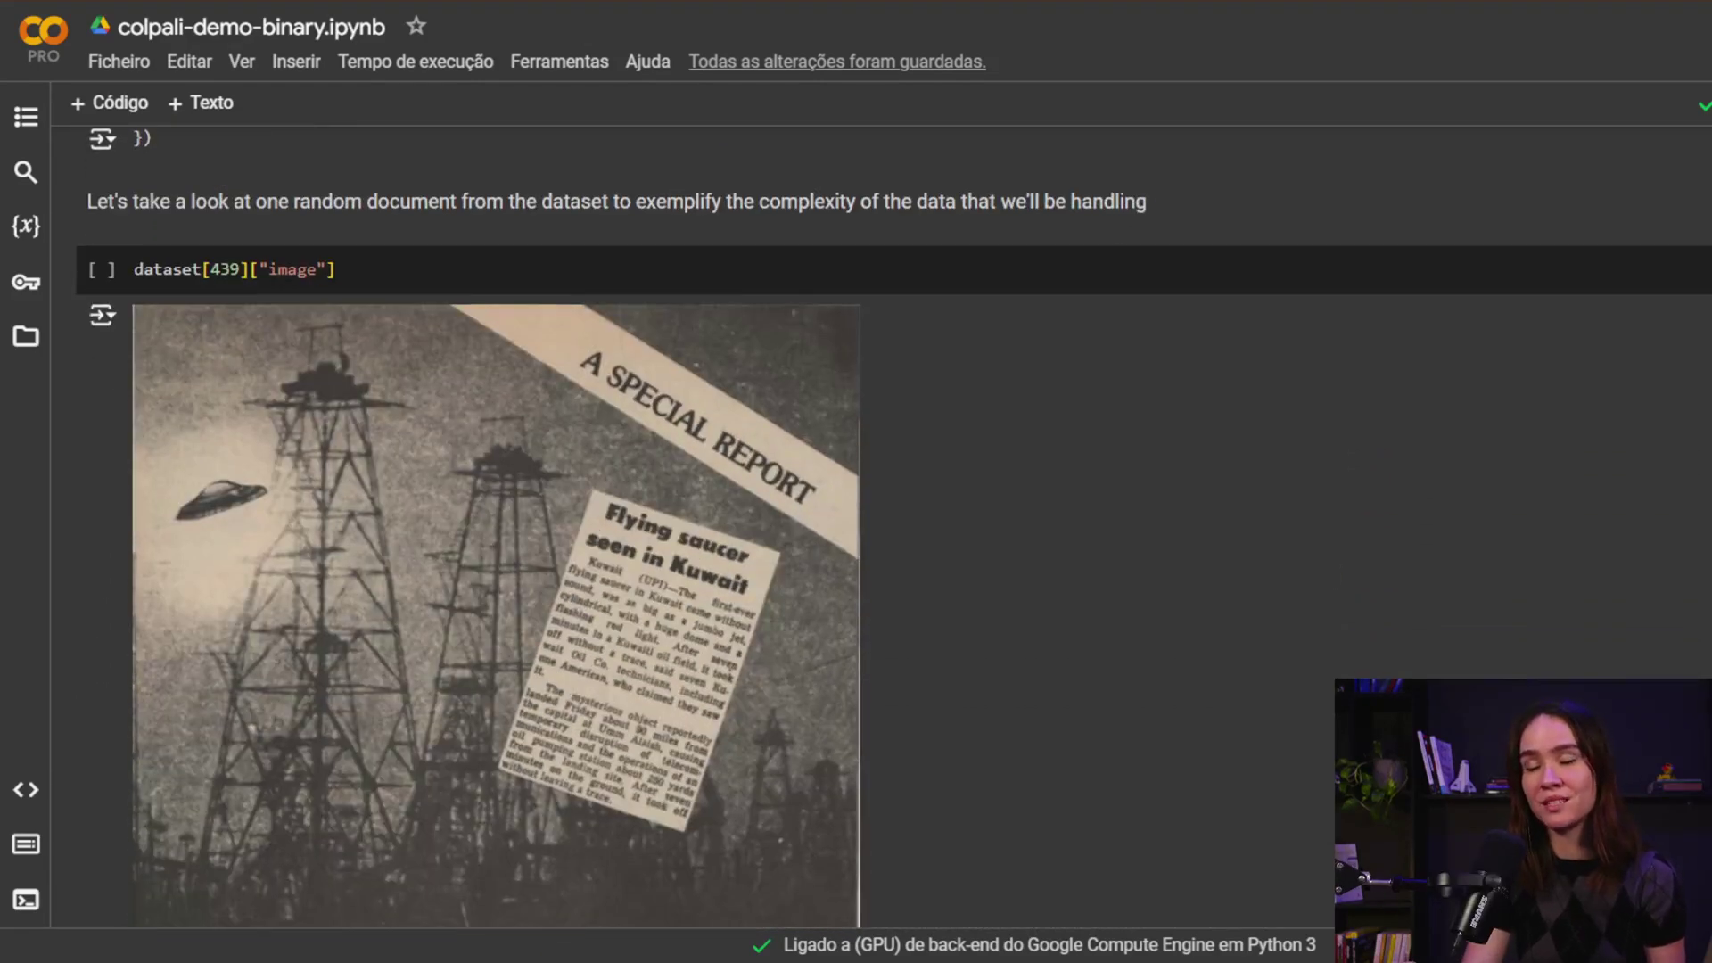
scroll(901, 605, down, 1)
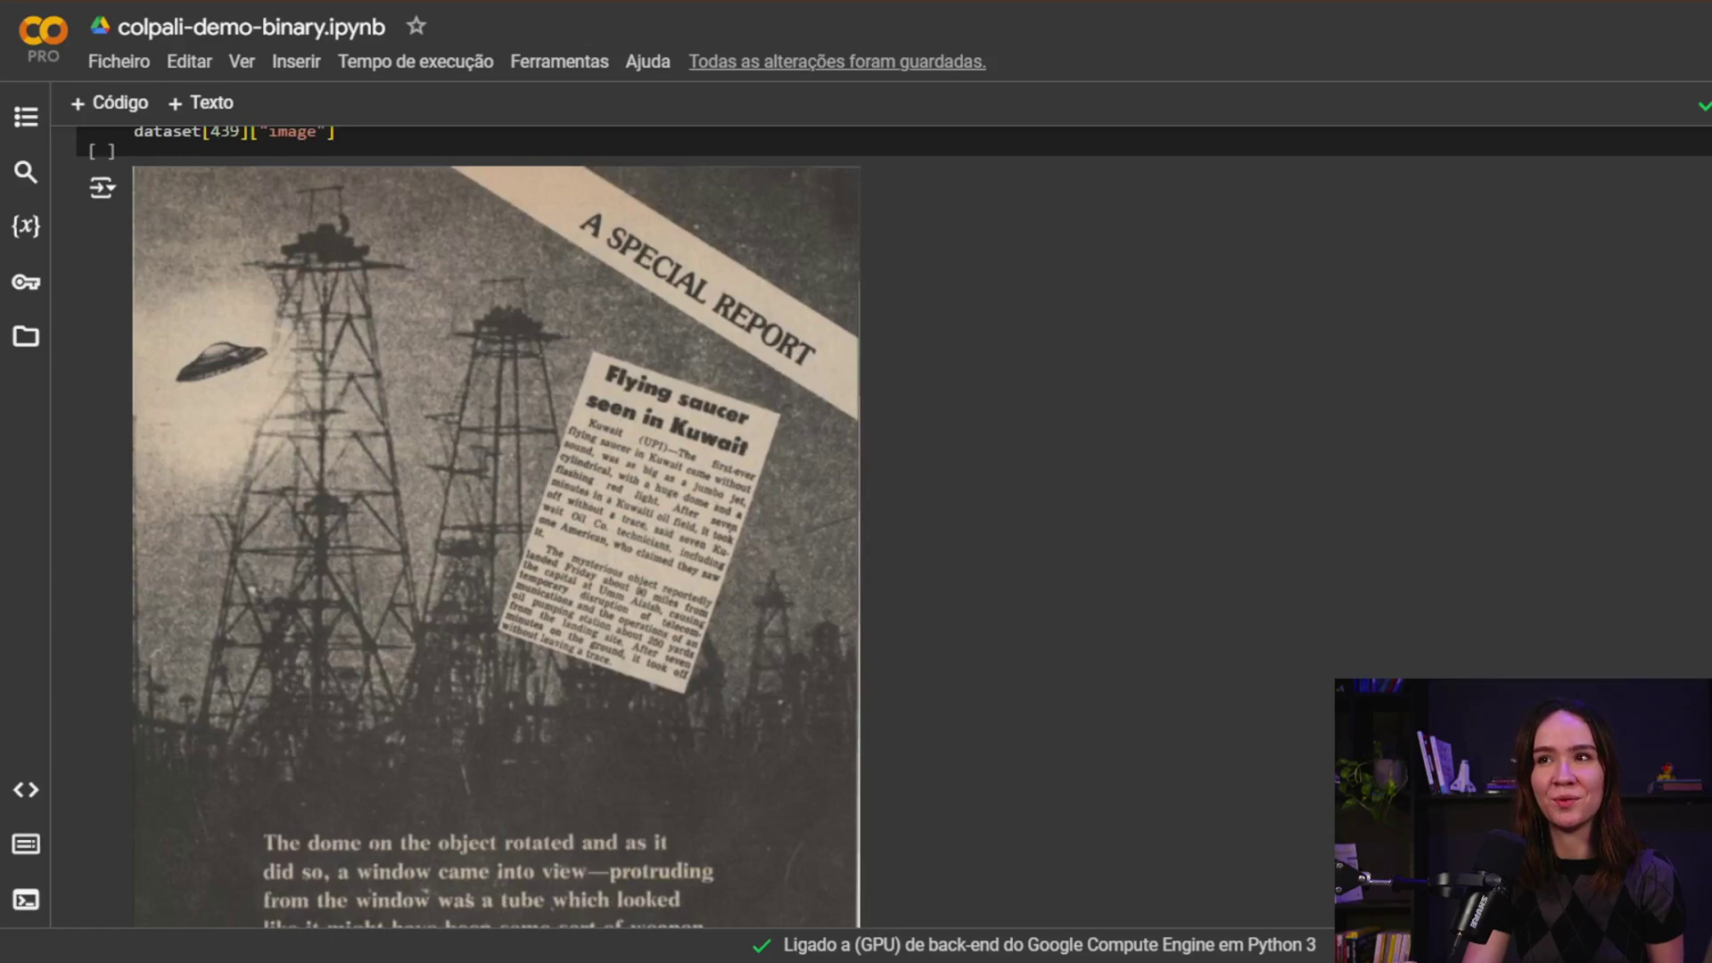
scroll(902, 605, down, 1)
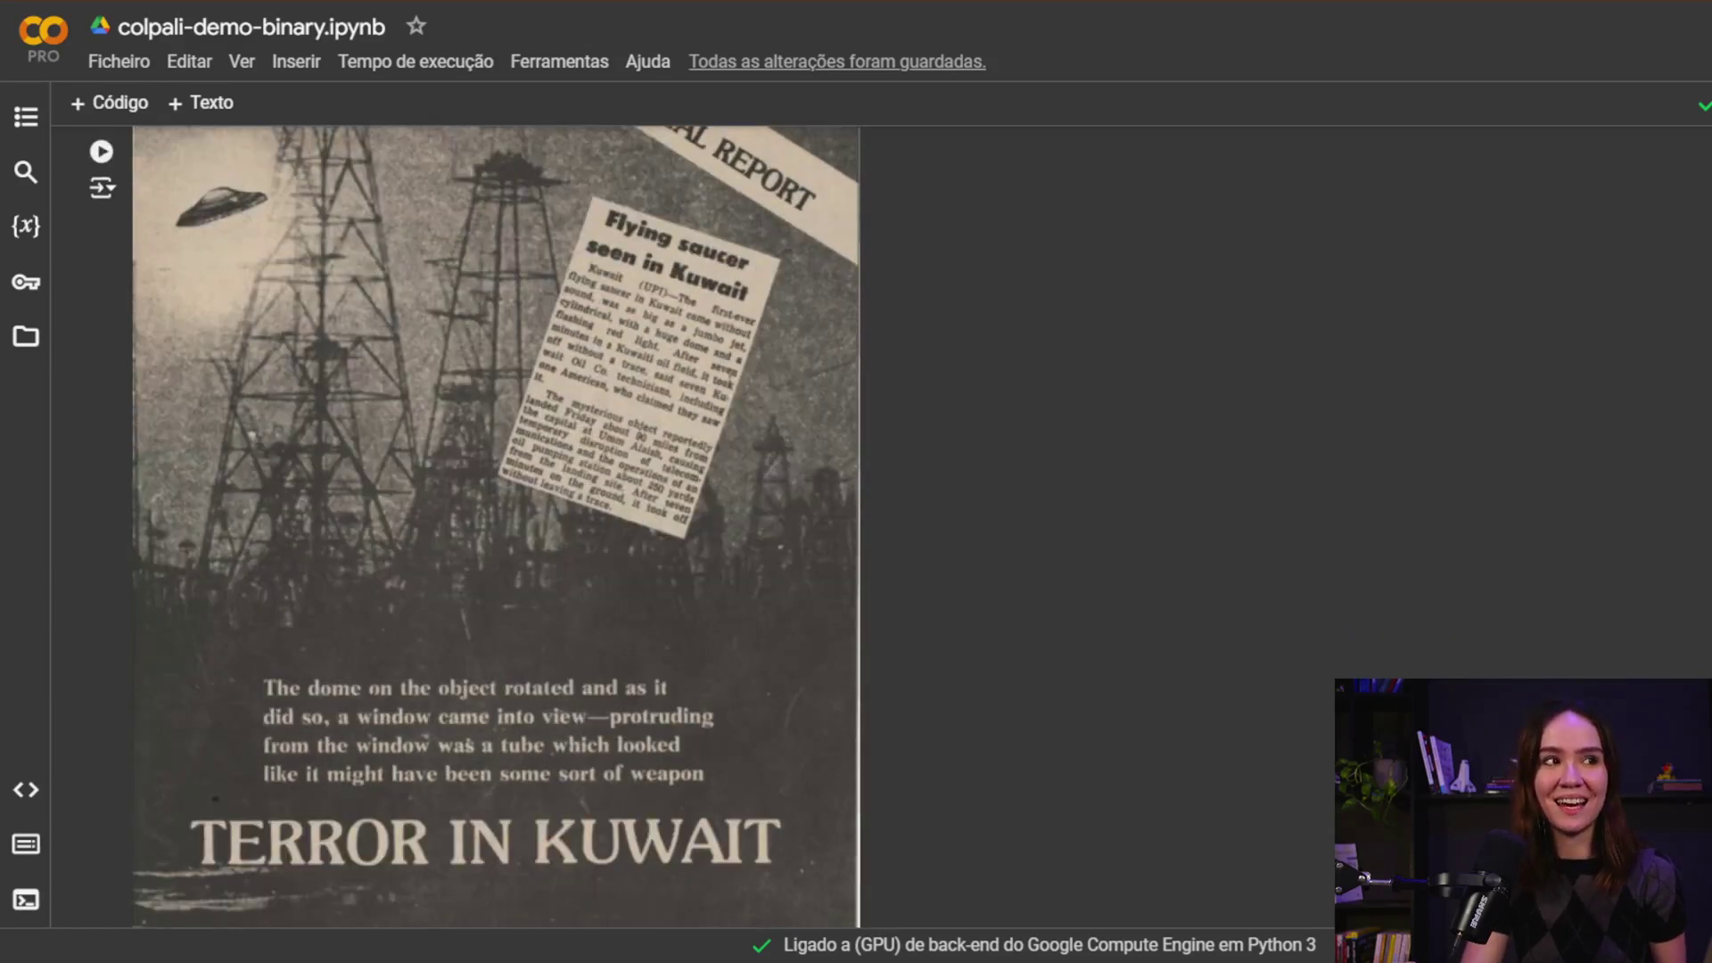
scroll(902, 605, up, 1)
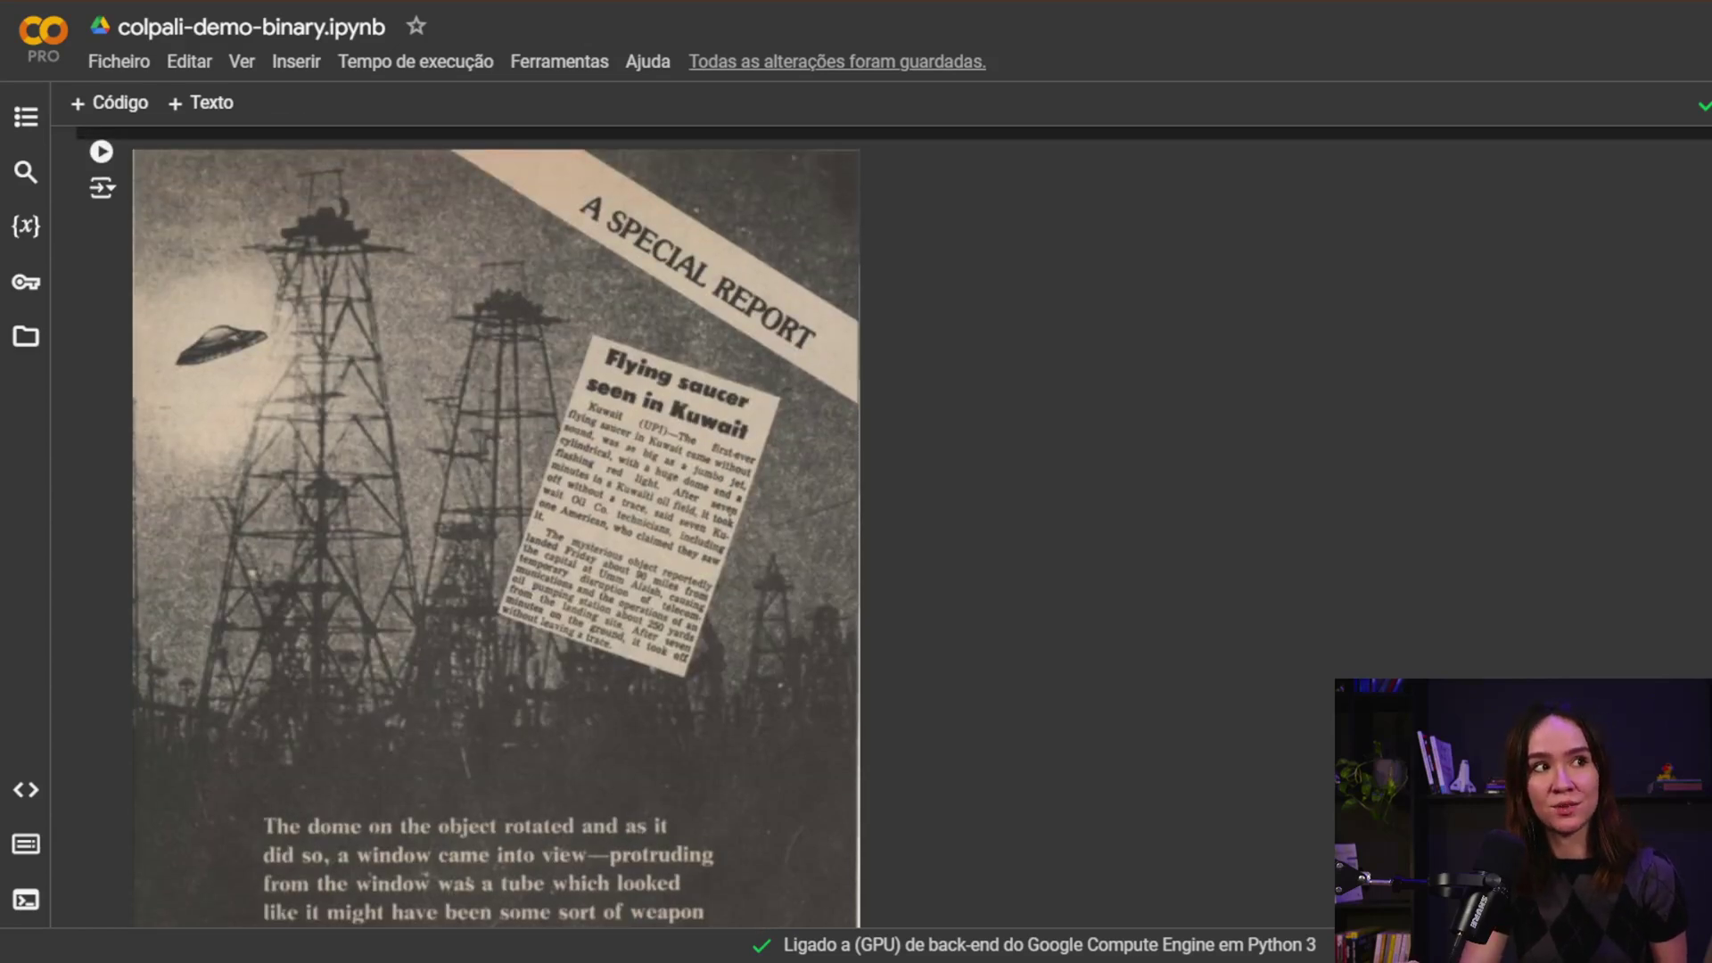
scroll(495, 528, down, 1)
scroll(495, 527, down, 1)
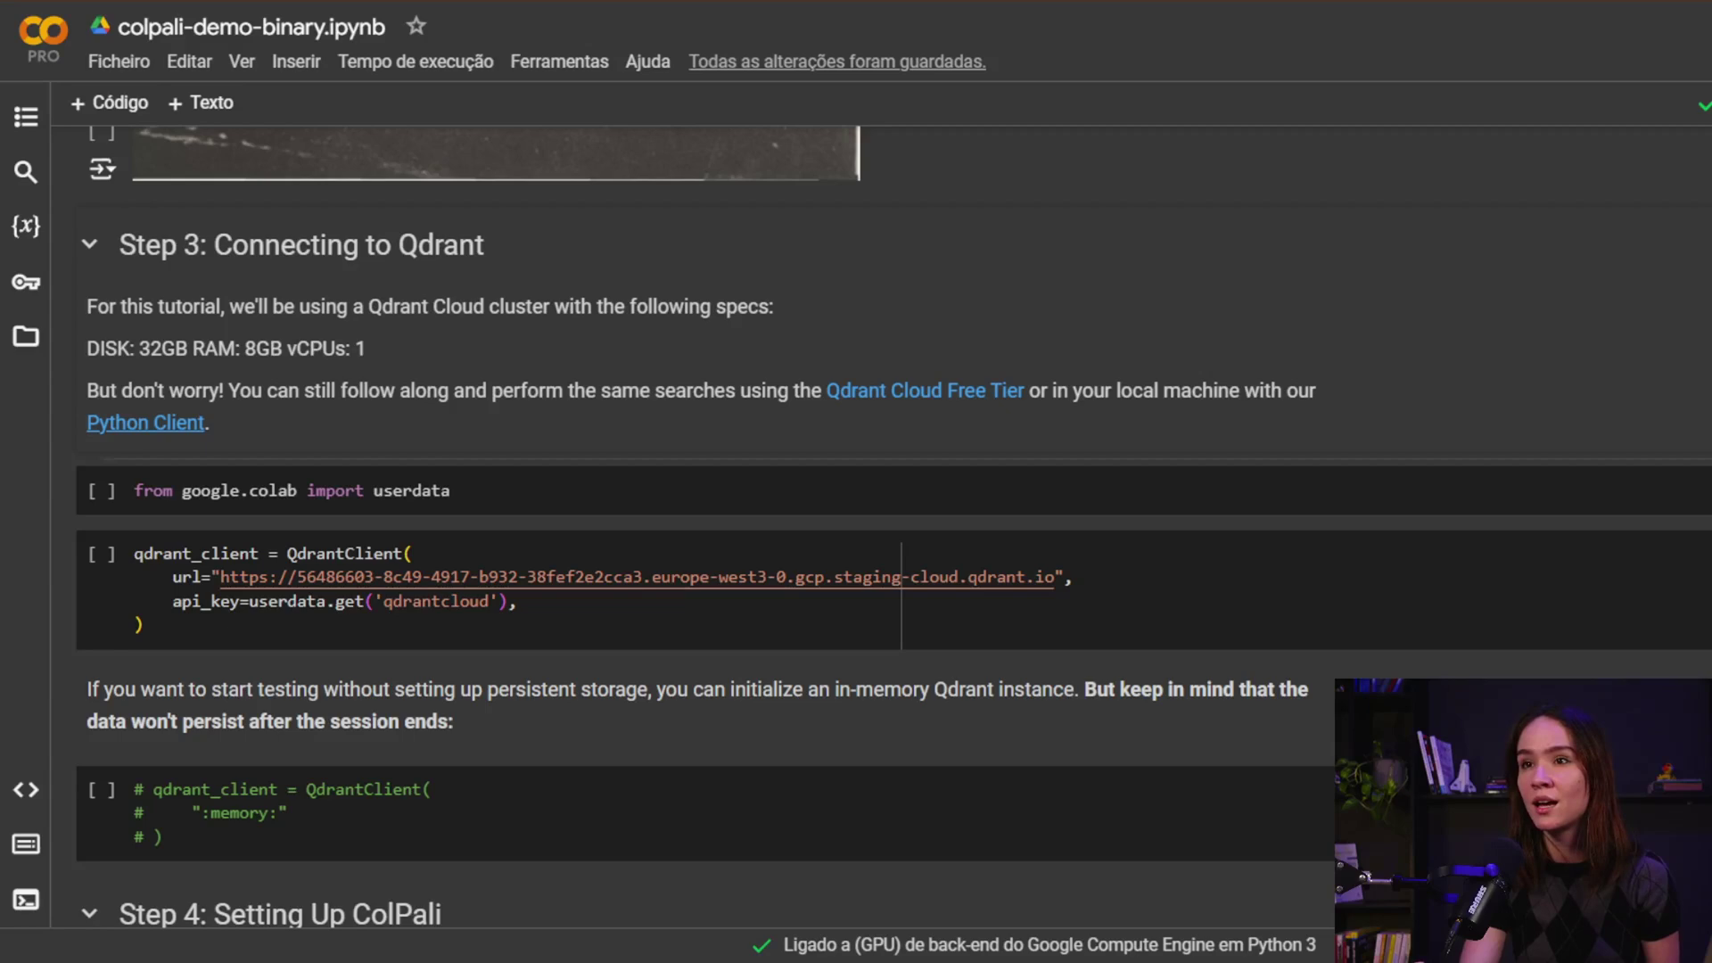
scroll(856, 535, down, 2)
scroll(856, 536, down, 1)
scroll(856, 535, down, 2)
scroll(856, 535, down, 3)
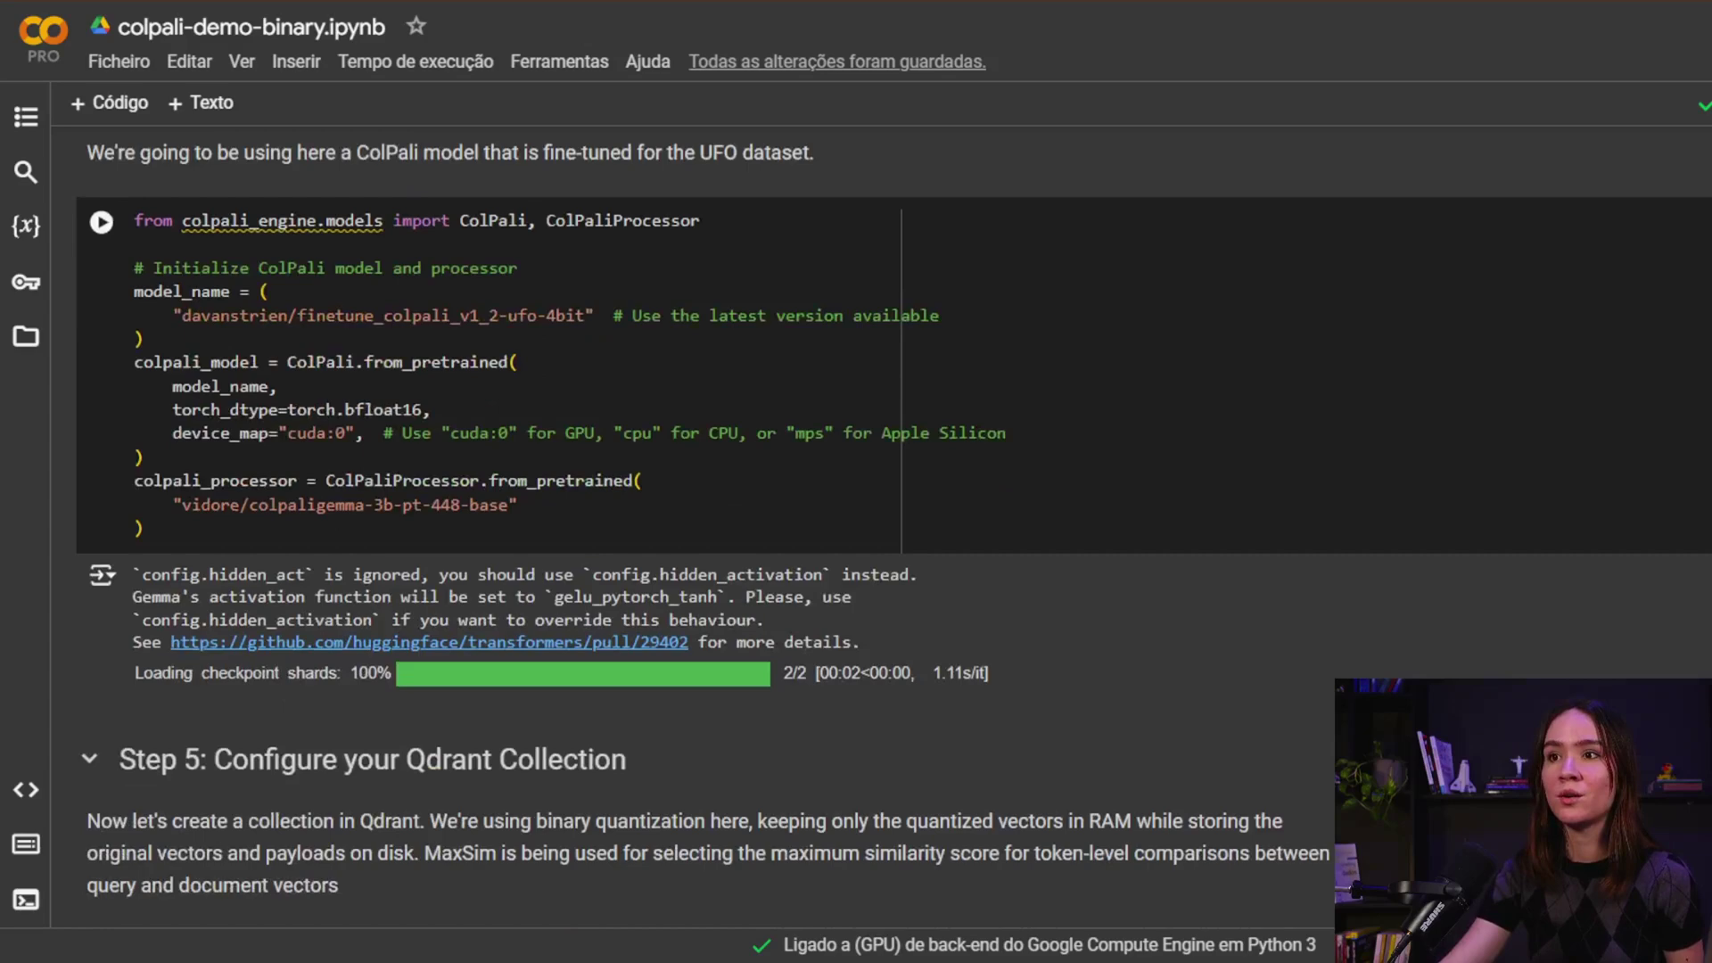
scroll(856, 535, down, 5)
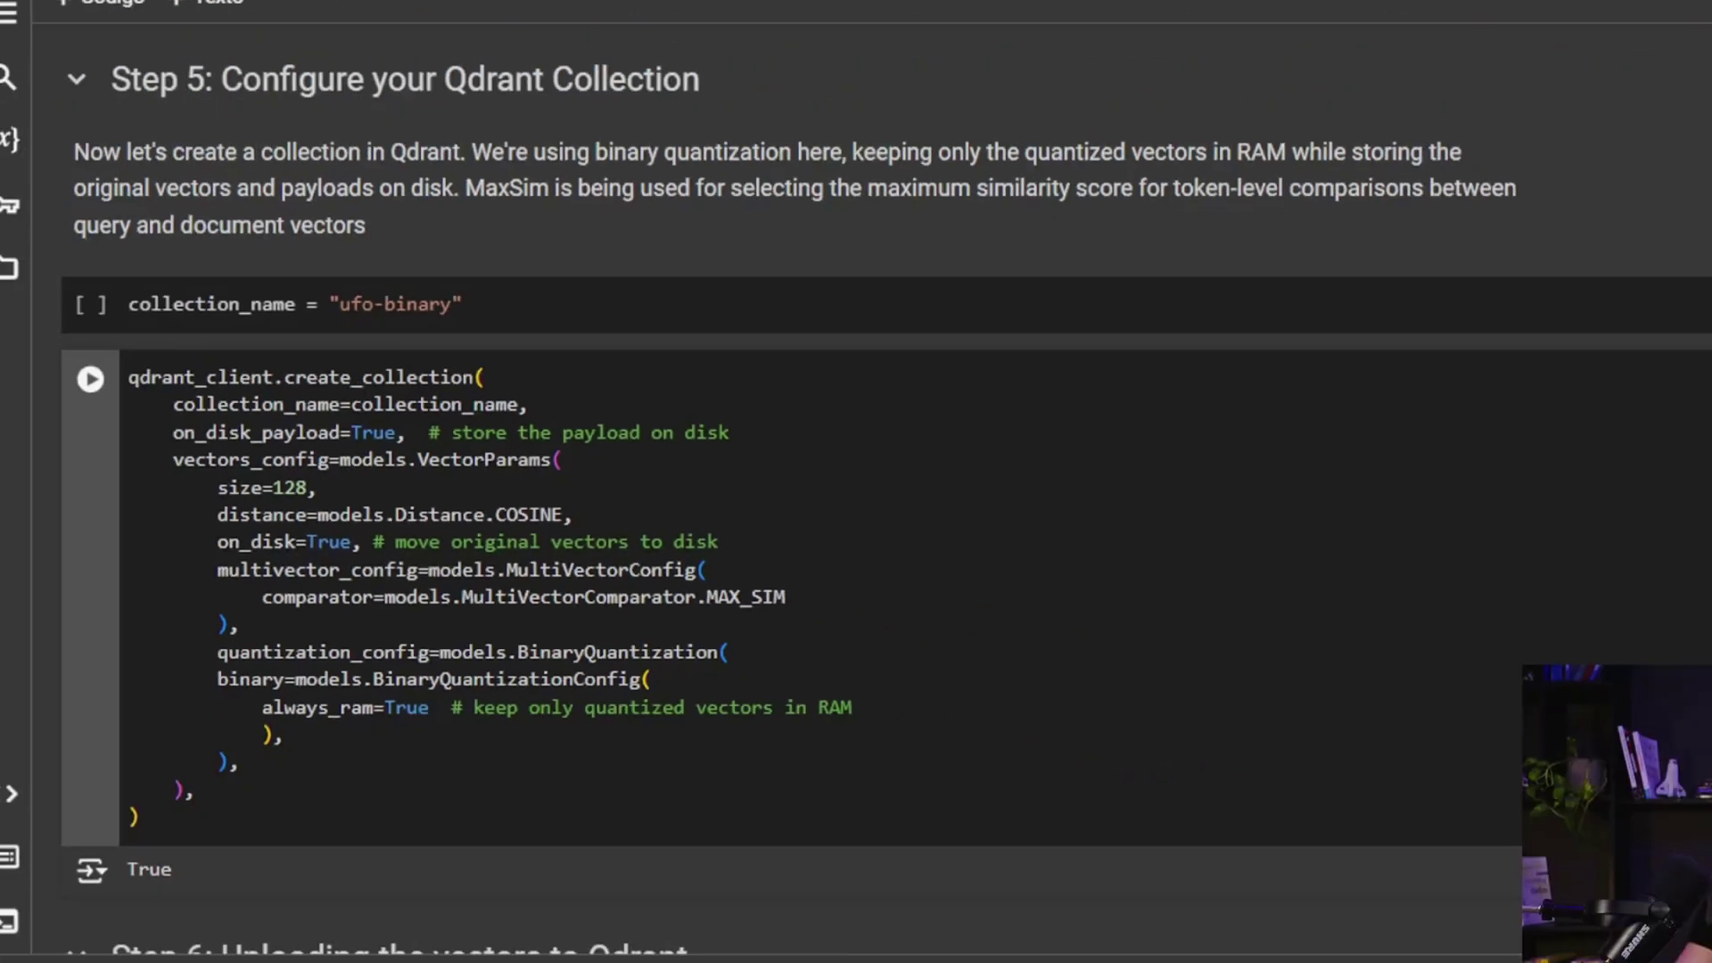
scroll(856, 535, down, 2)
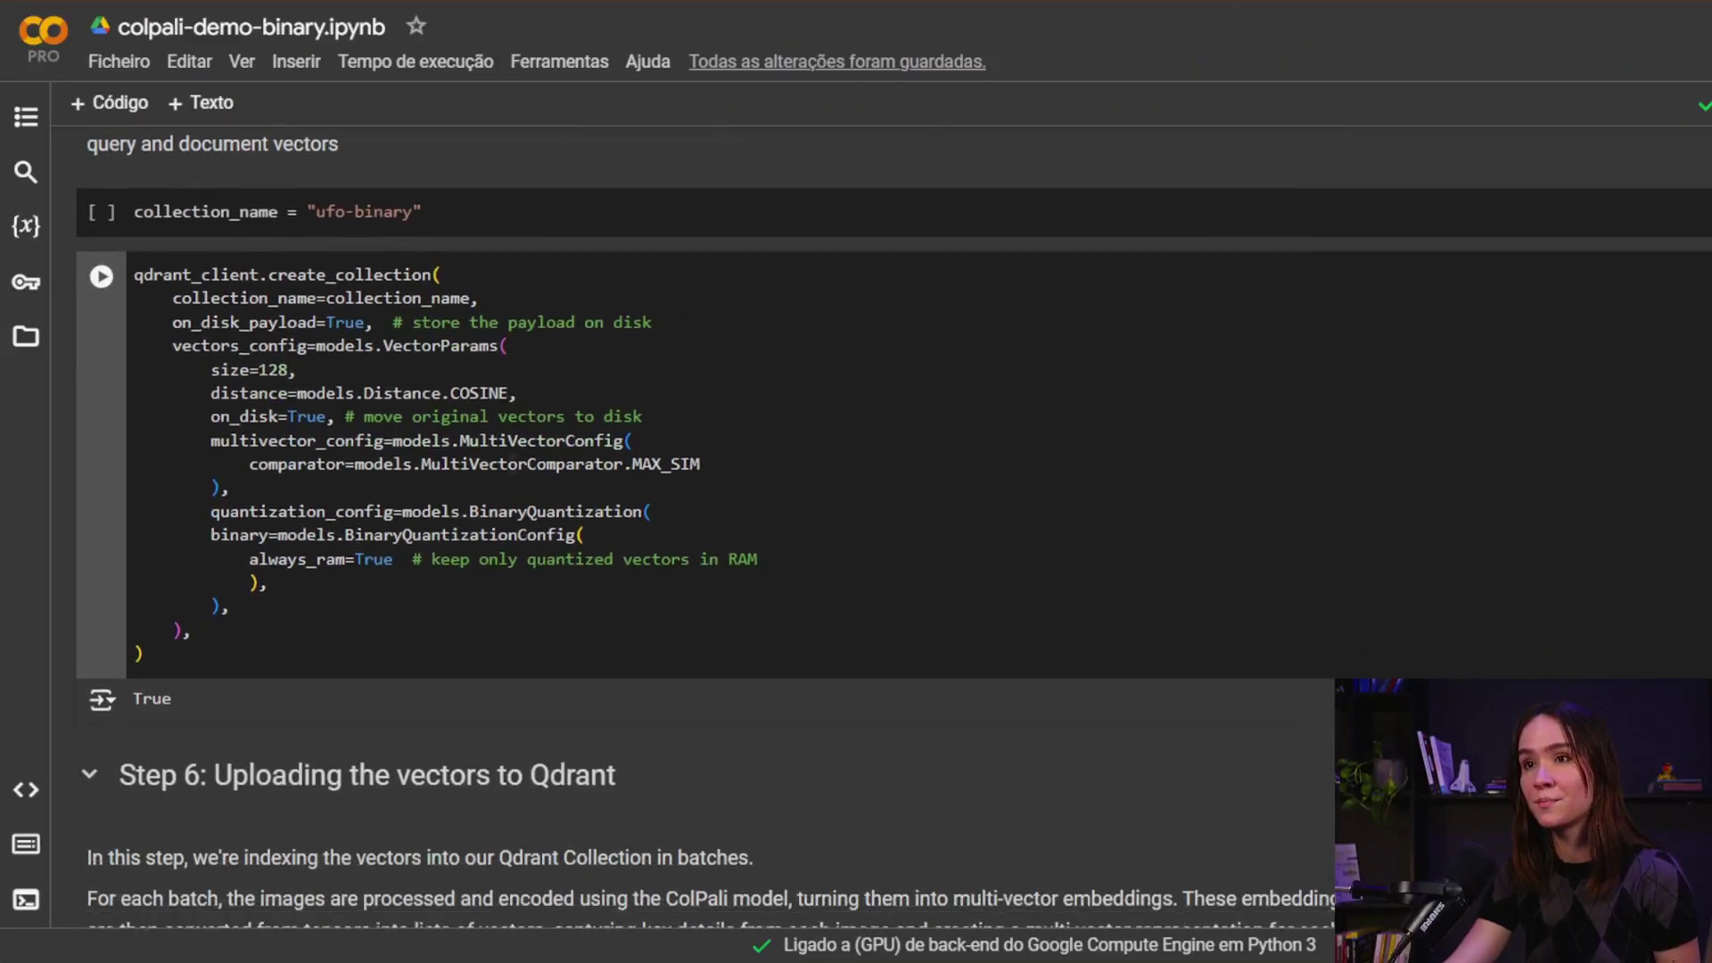
scroll(857, 535, down, 2)
scroll(857, 535, down, 1)
scroll(856, 535, down, 2)
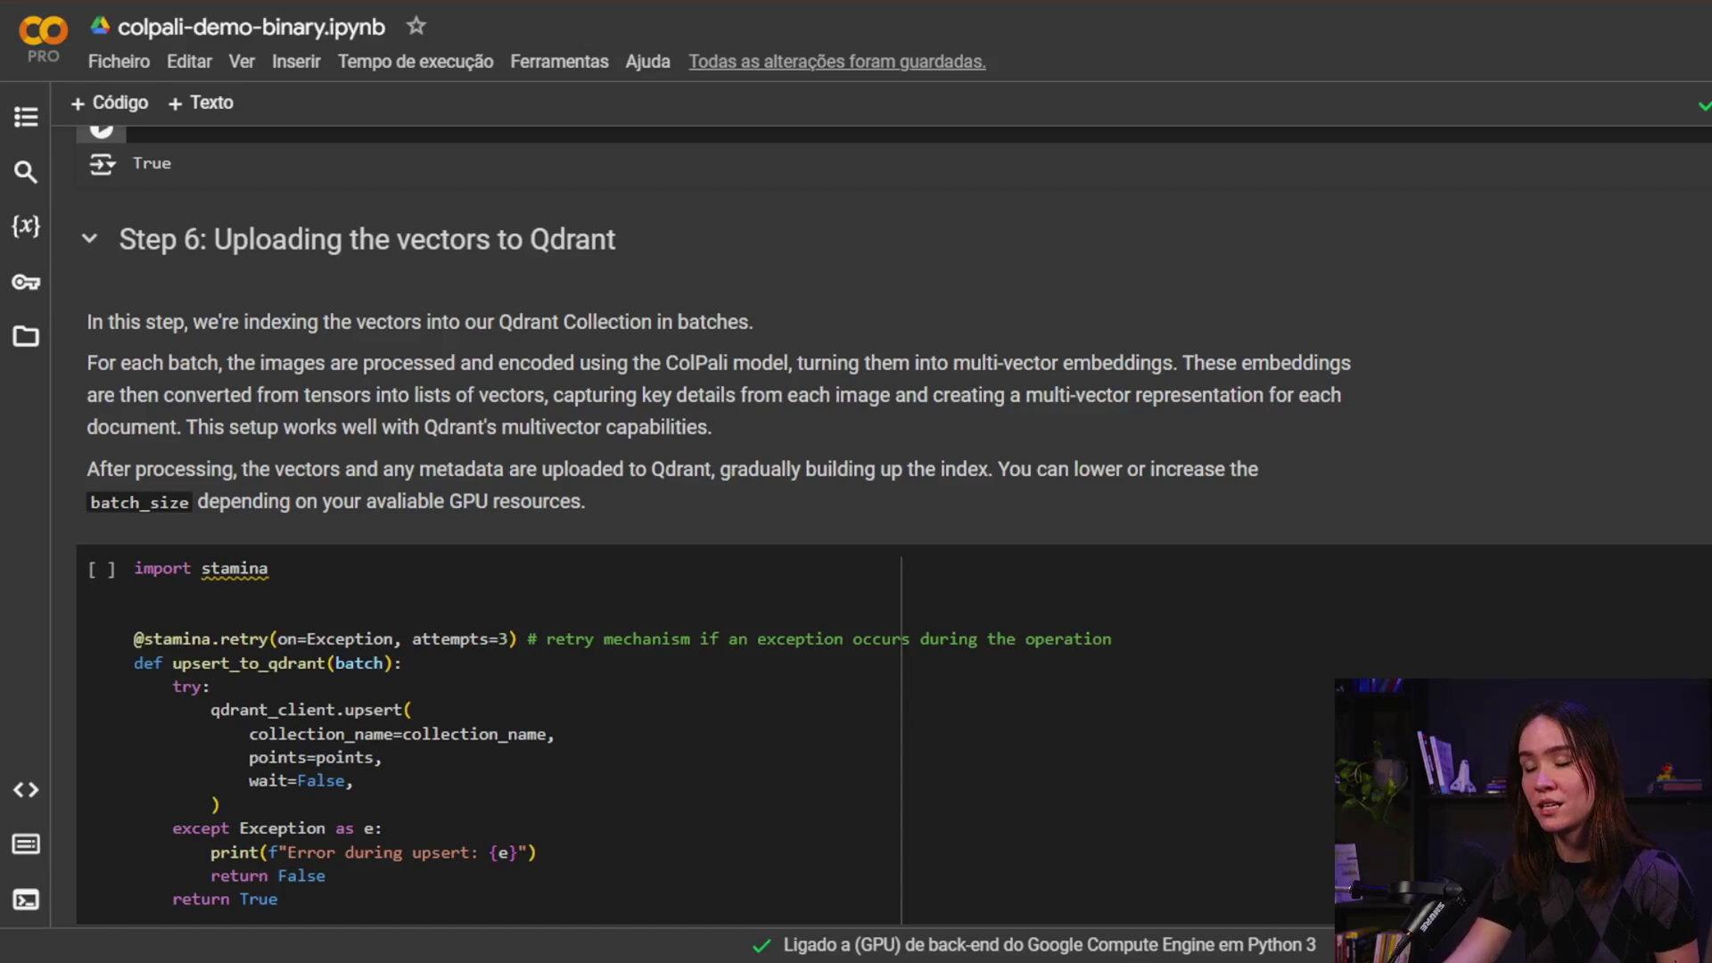
scroll(856, 535, down, 1)
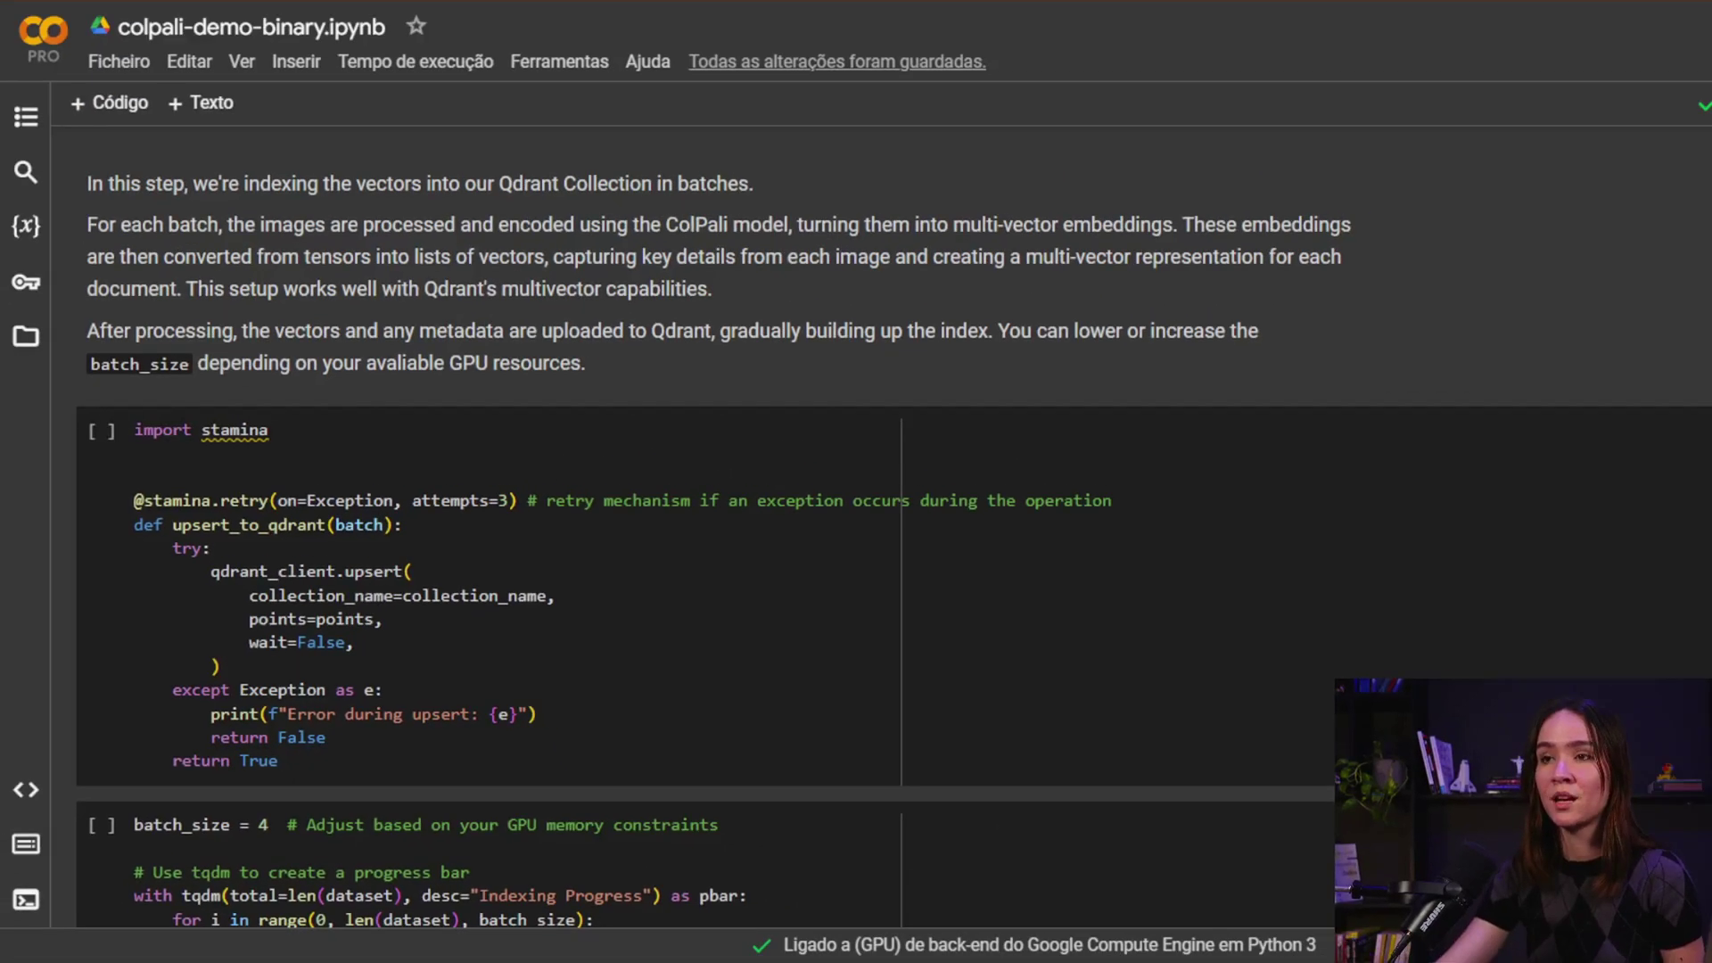
scroll(856, 536, down, 3)
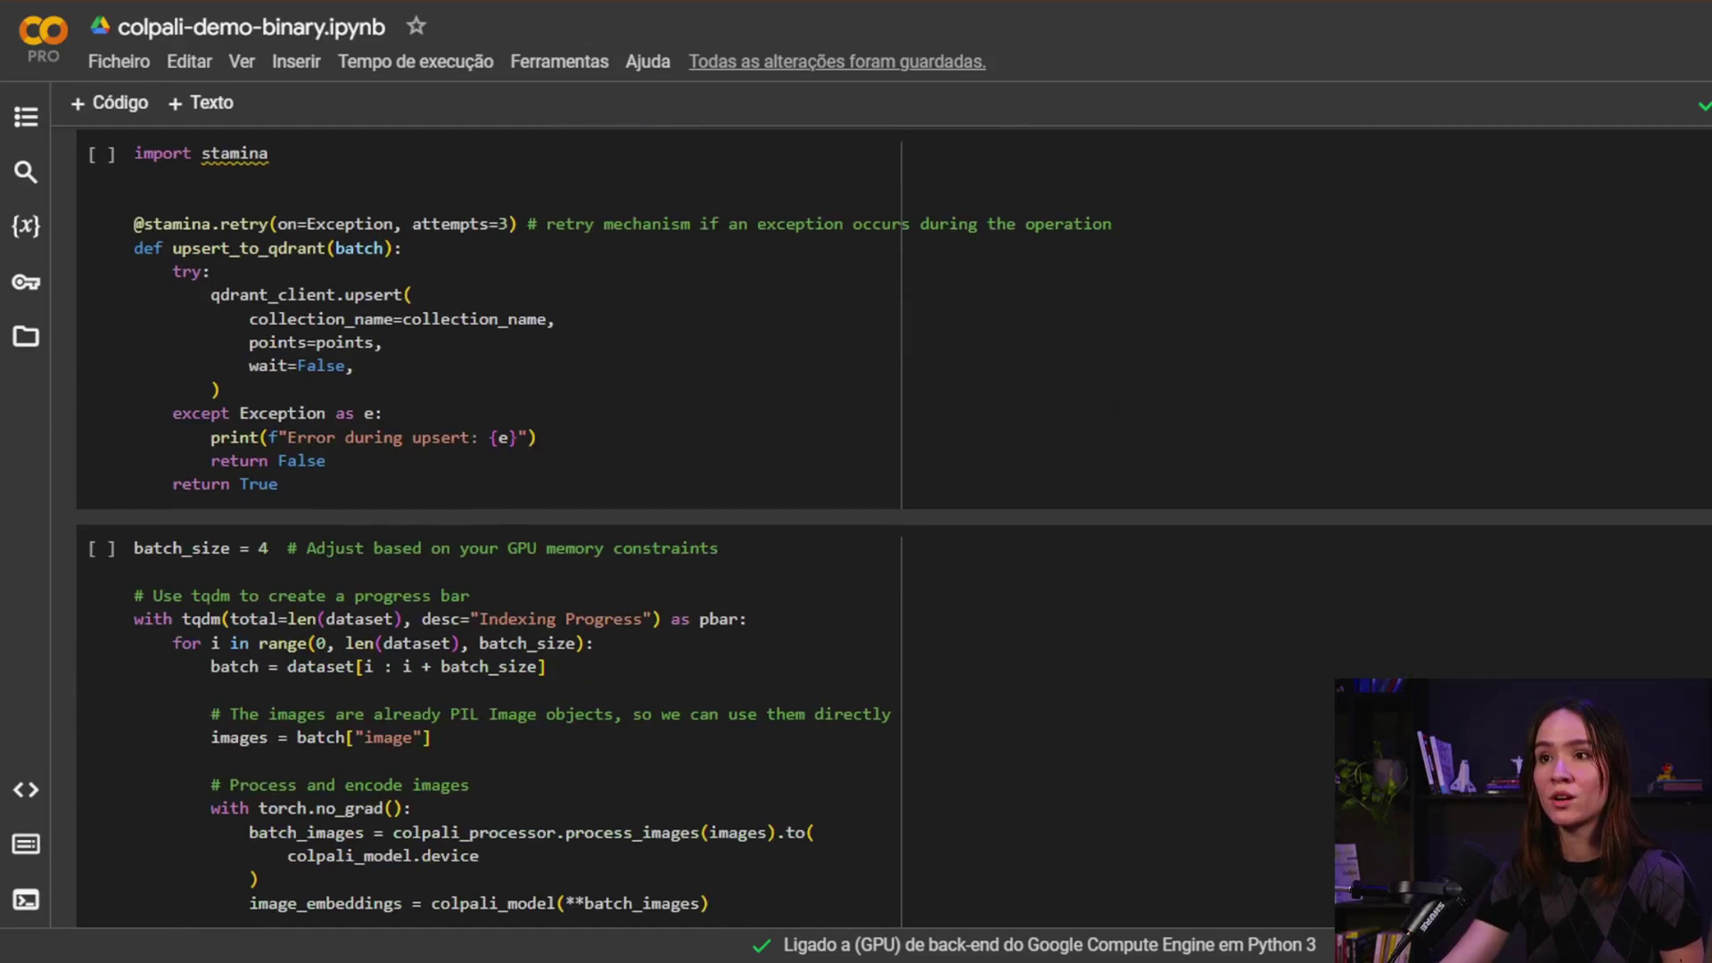
scroll(856, 535, down, 3)
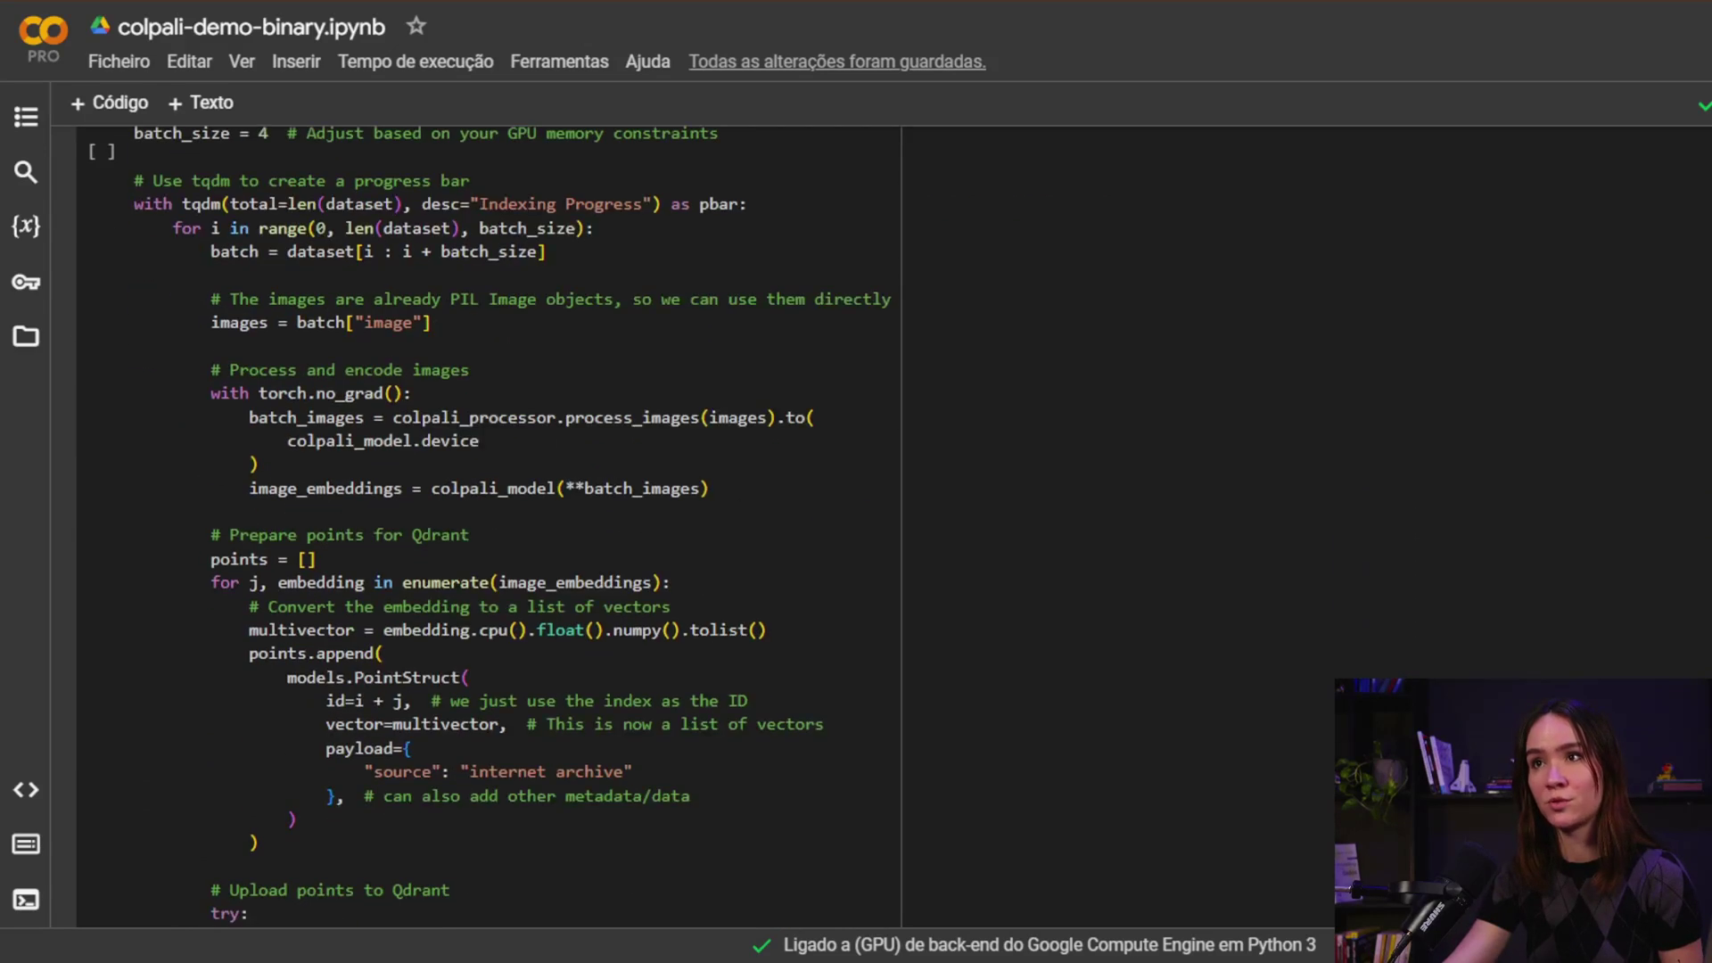
scroll(857, 535, up, 1)
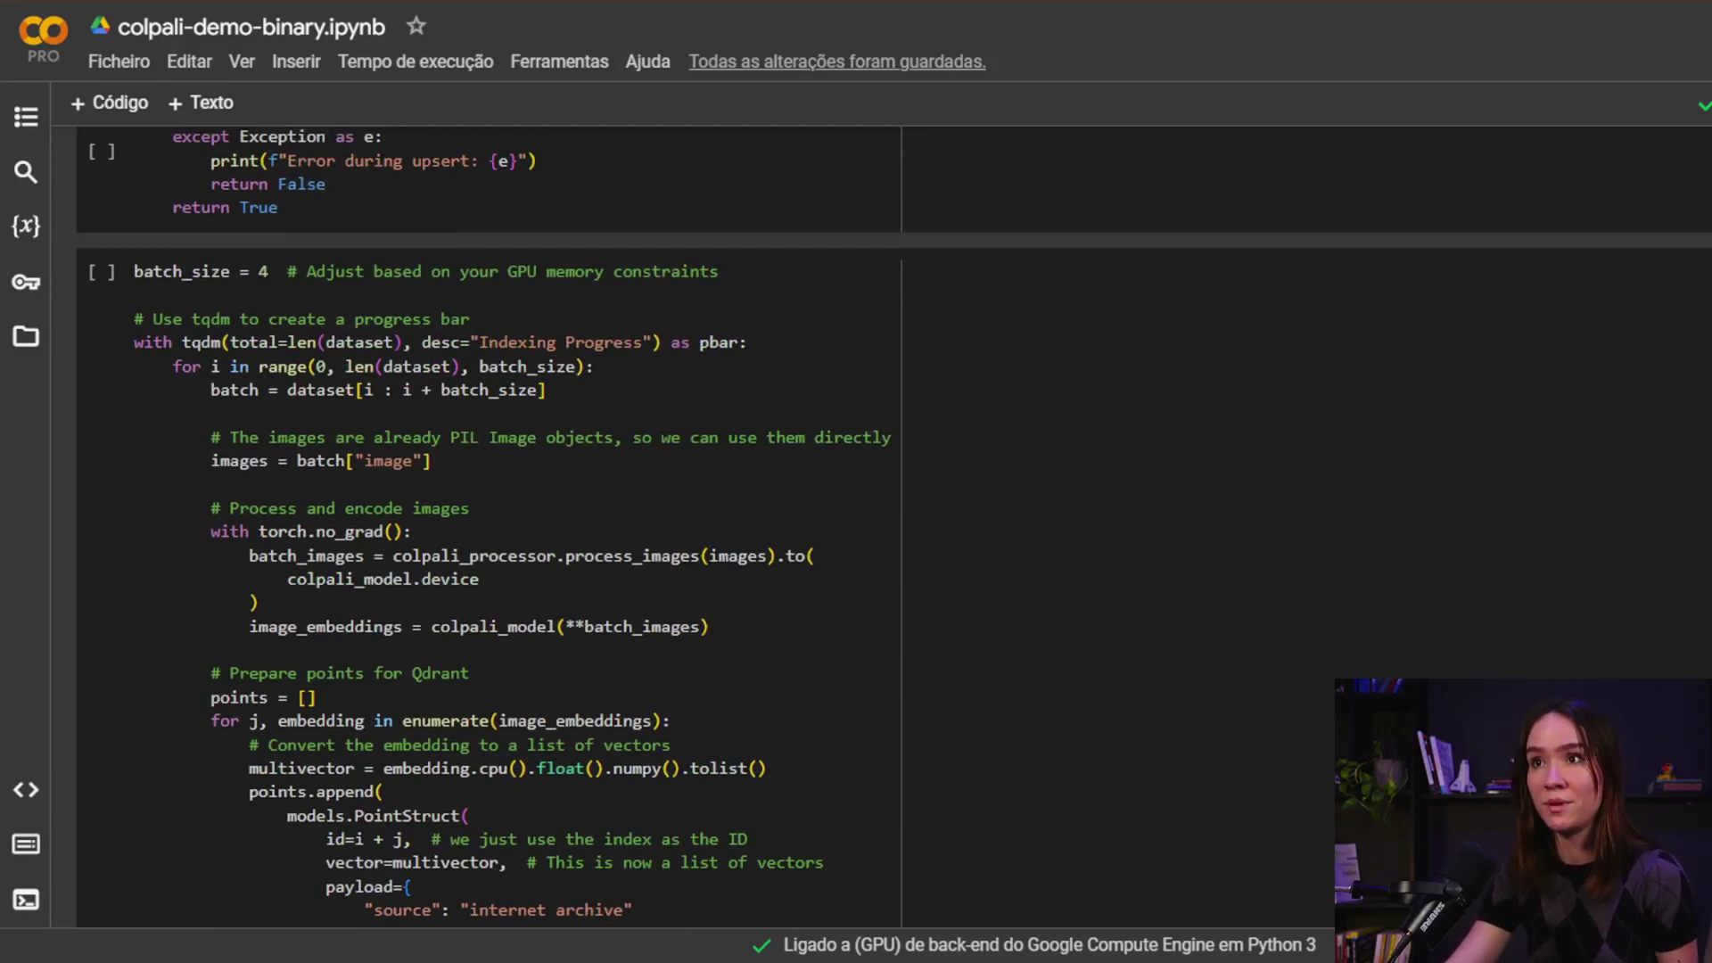
scroll(489, 522, down, 1)
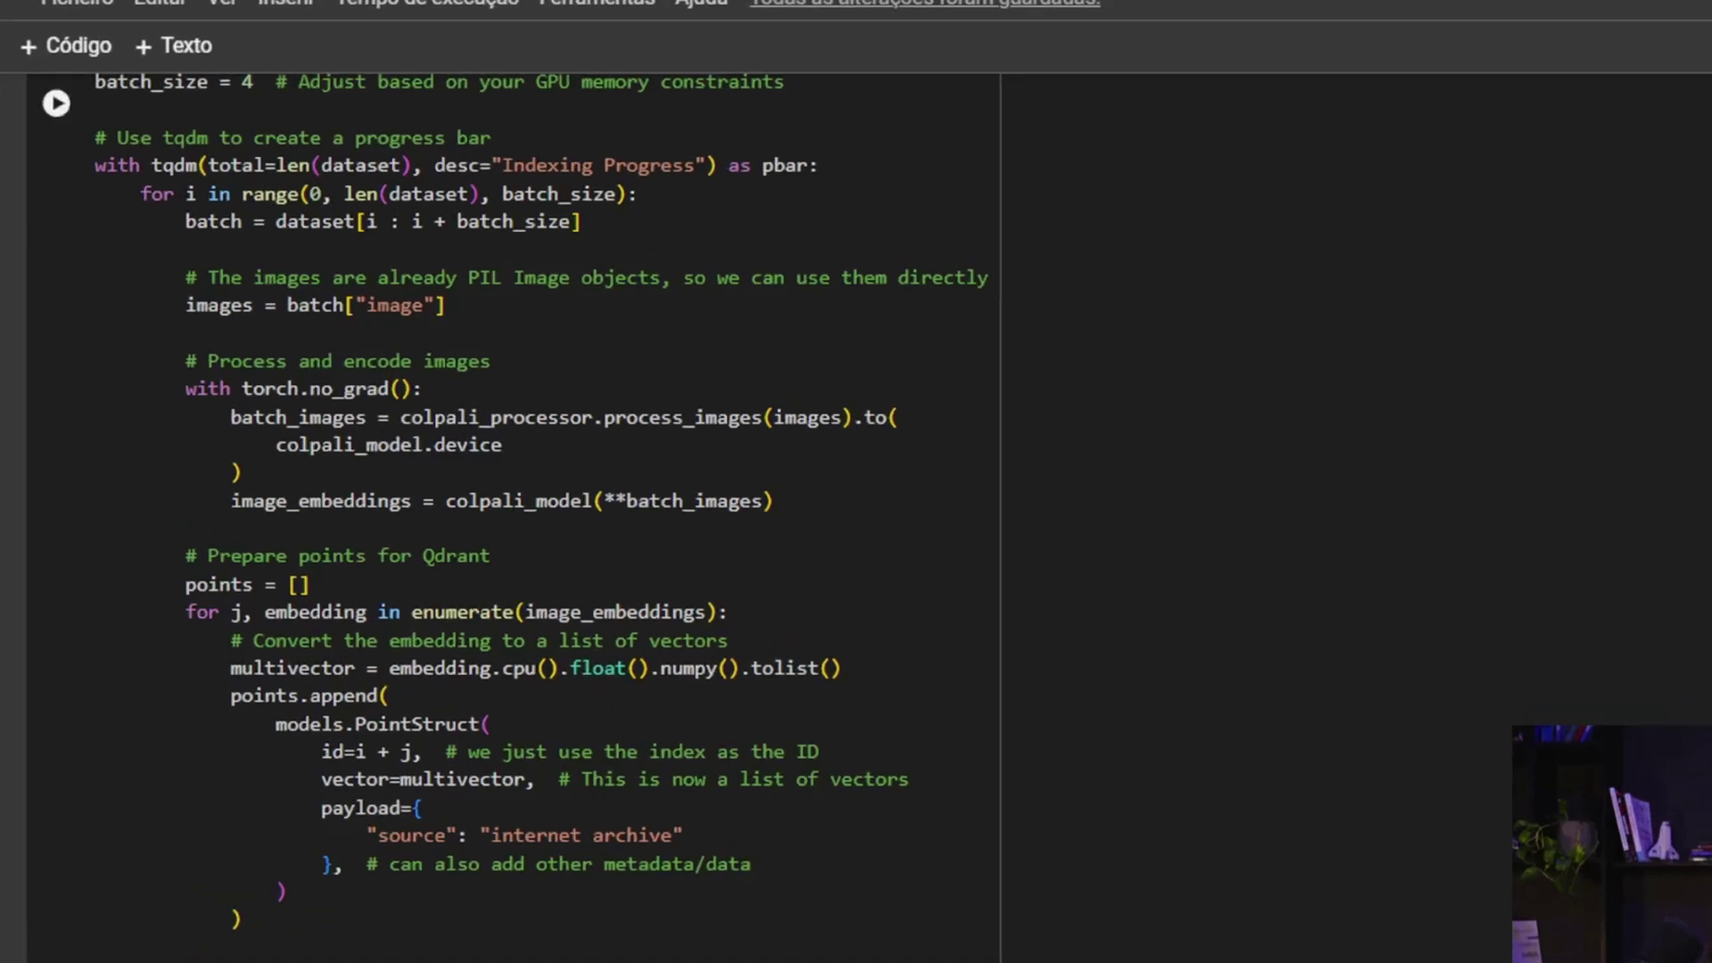
- Highlight the colpali_processor call in the batched indexing loop code
drag(393, 417, 469, 418)
drag(654, 431, 701, 419)
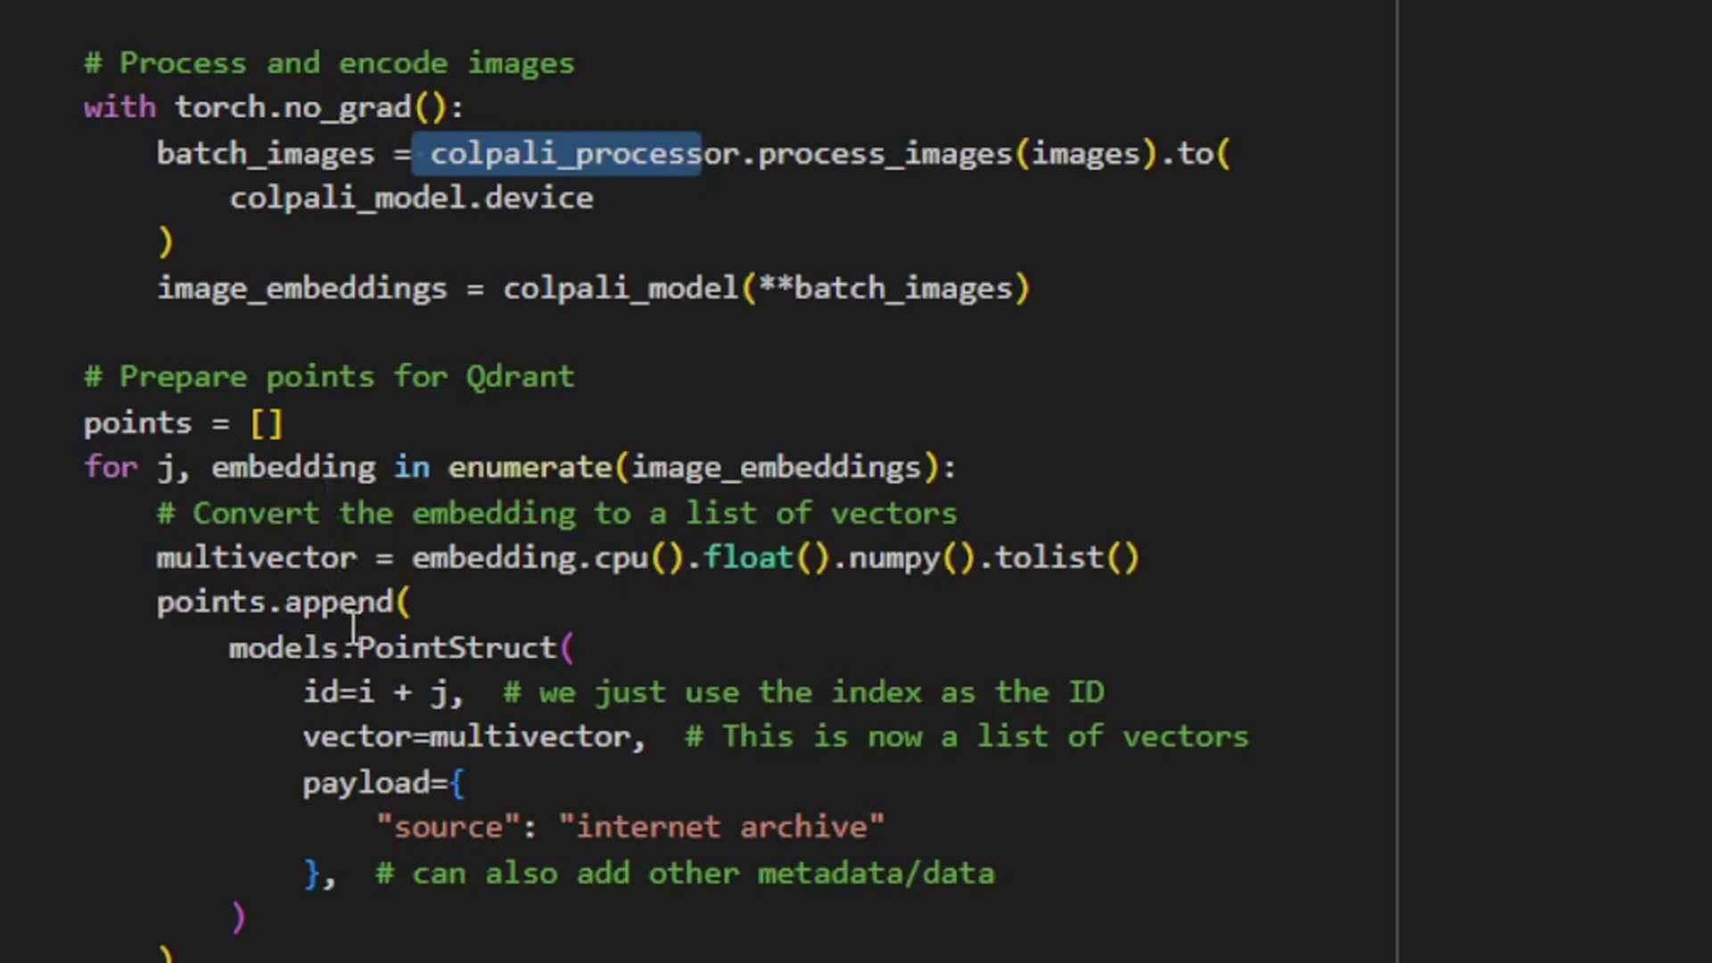
scroll(344, 638, down, 3)
scroll(342, 879, down, 3)
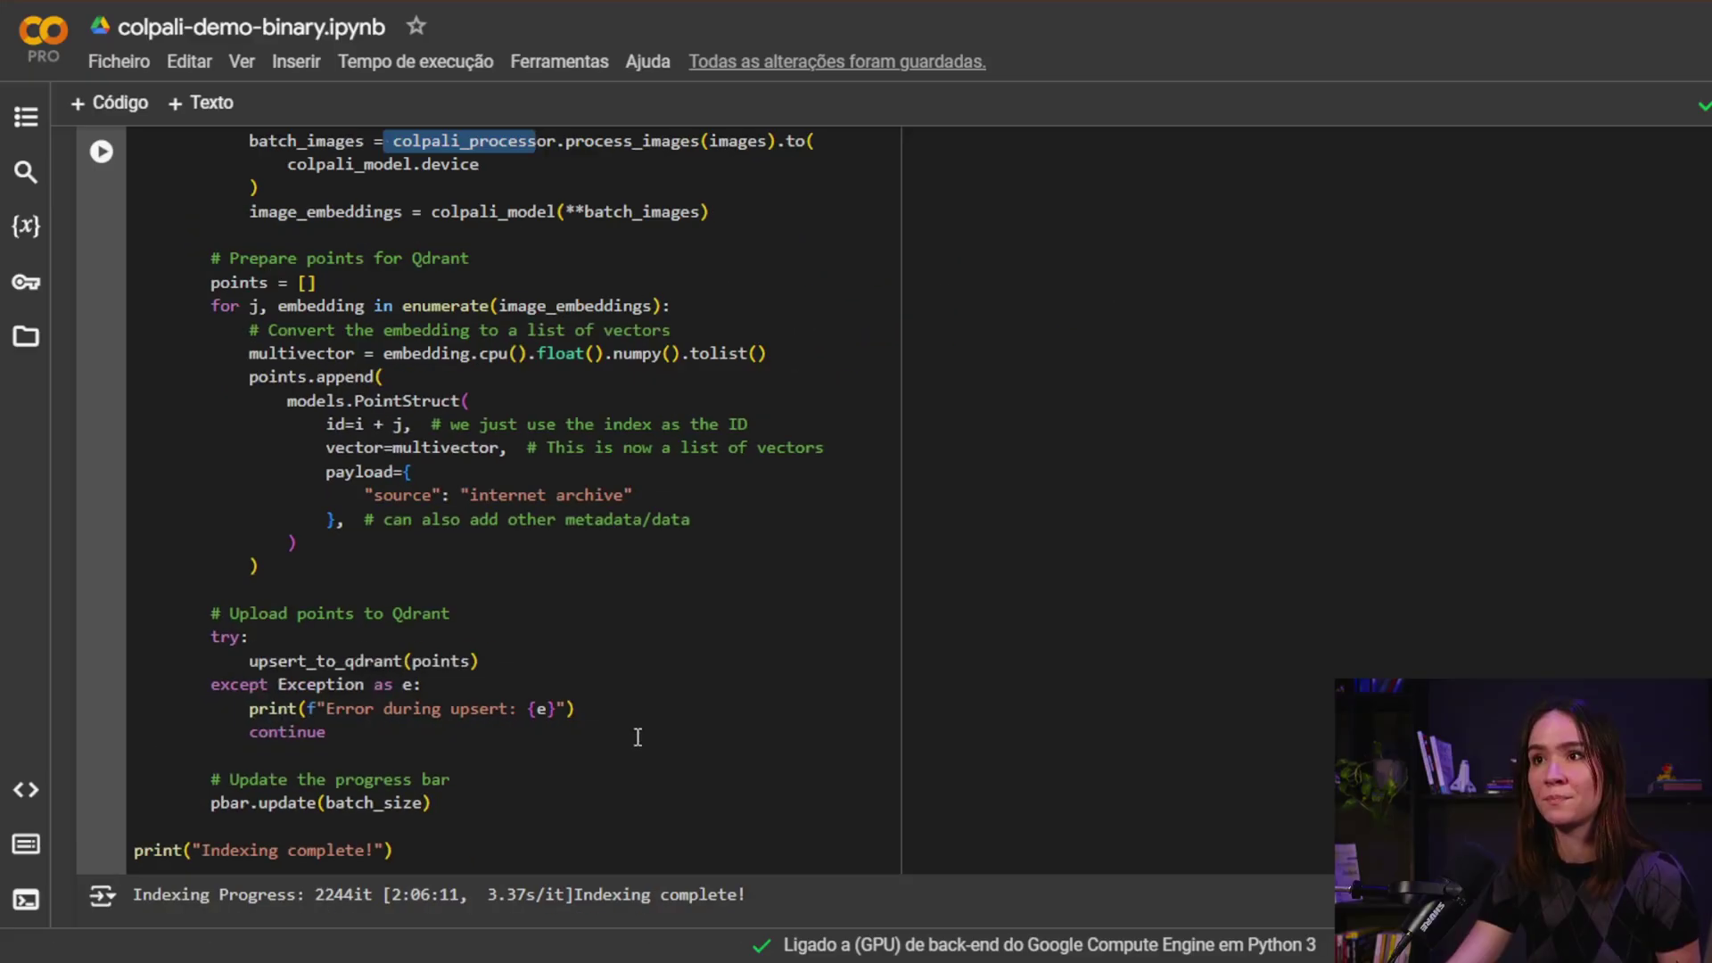
scroll(624, 751, down, 3)
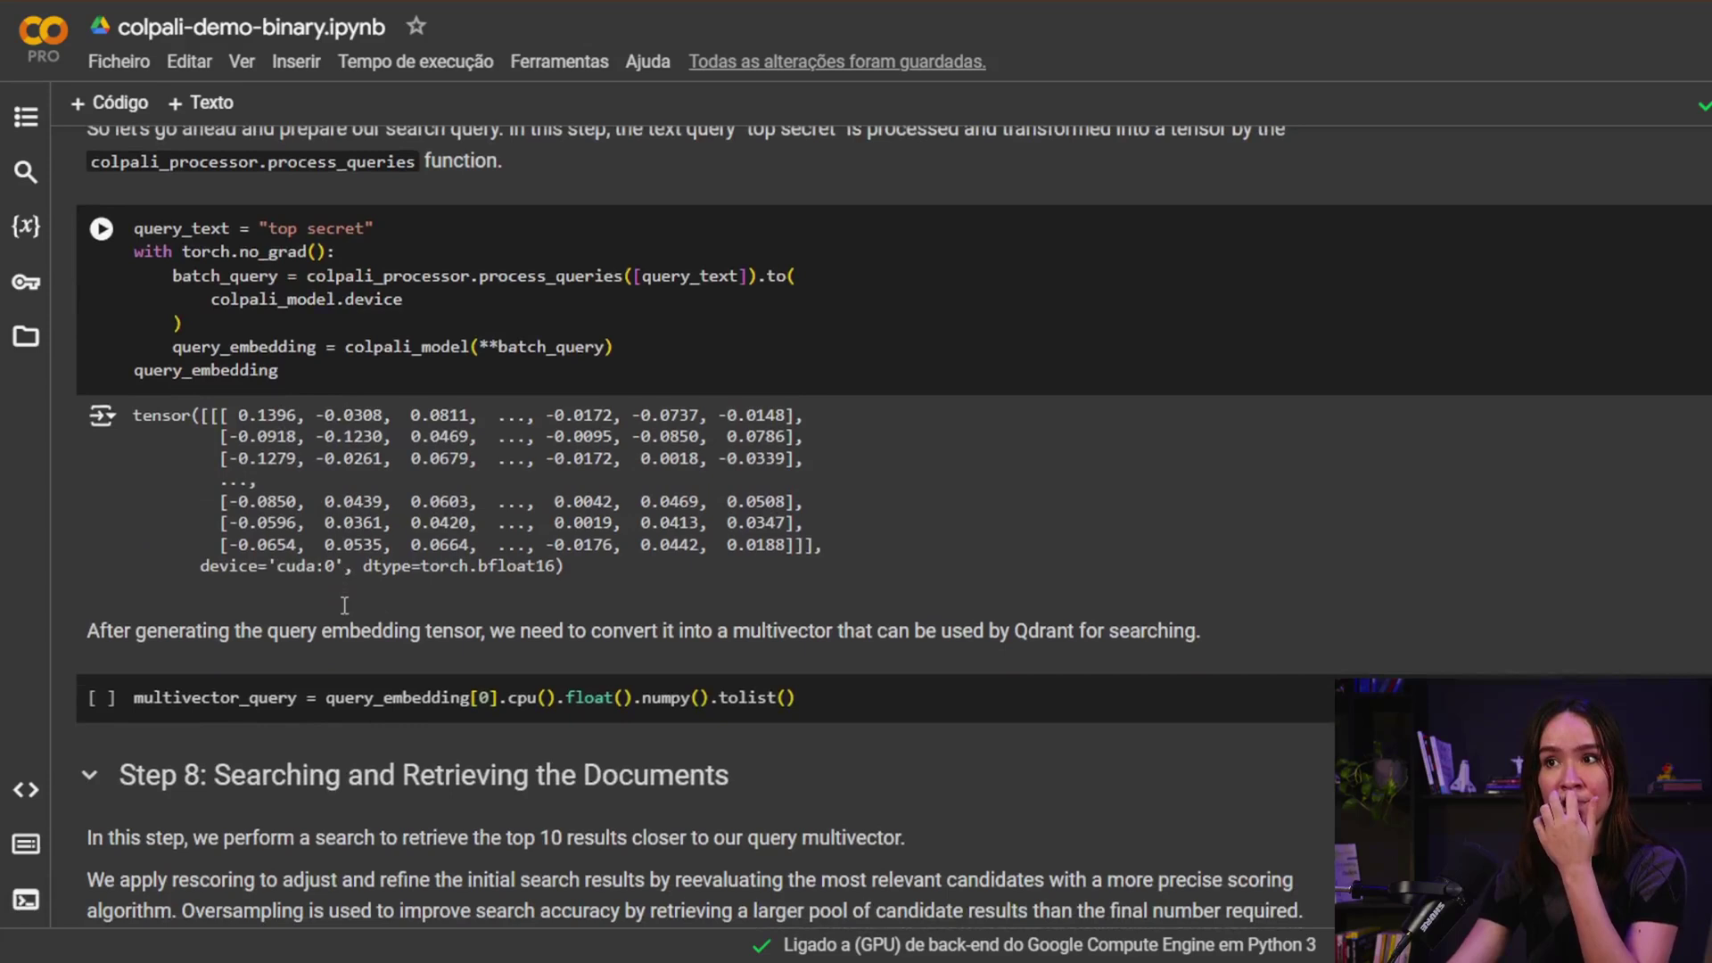
scroll(343, 607, down, 1)
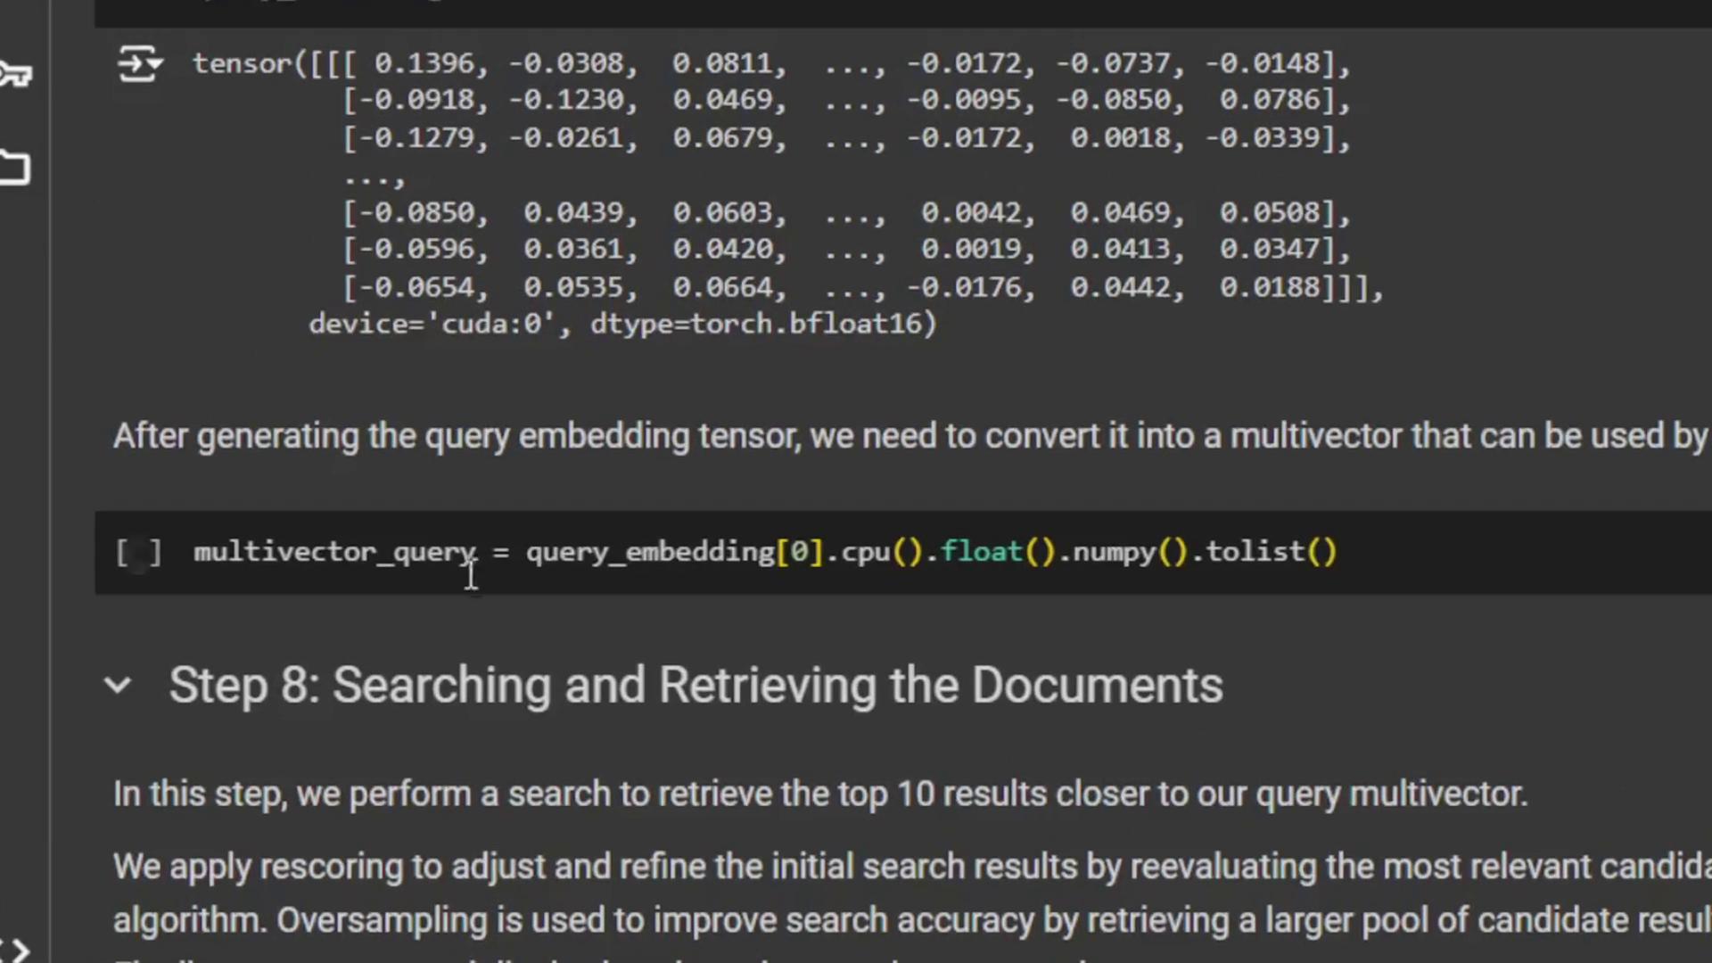
- Select and then deselect the first query embedding in the multivector_query line
drag(860, 553, 666, 575)
mouse_move(857, 551)
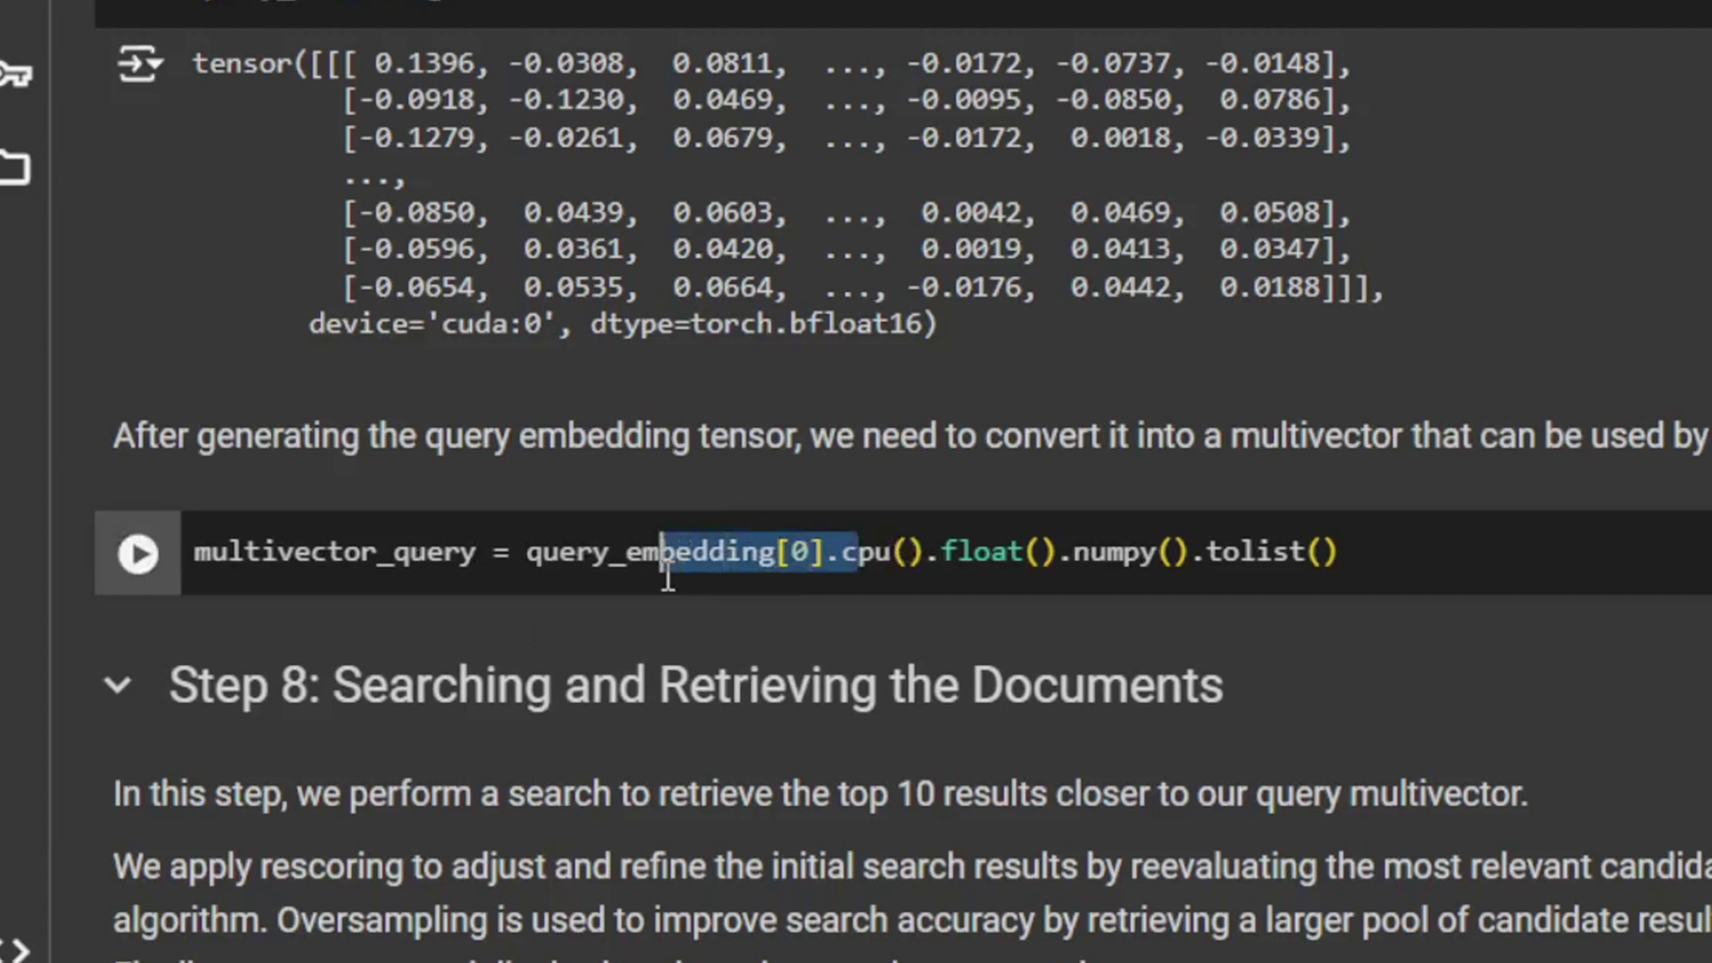
click(667, 576)
scroll(396, 609, down, 1)
scroll(396, 609, down, 2)
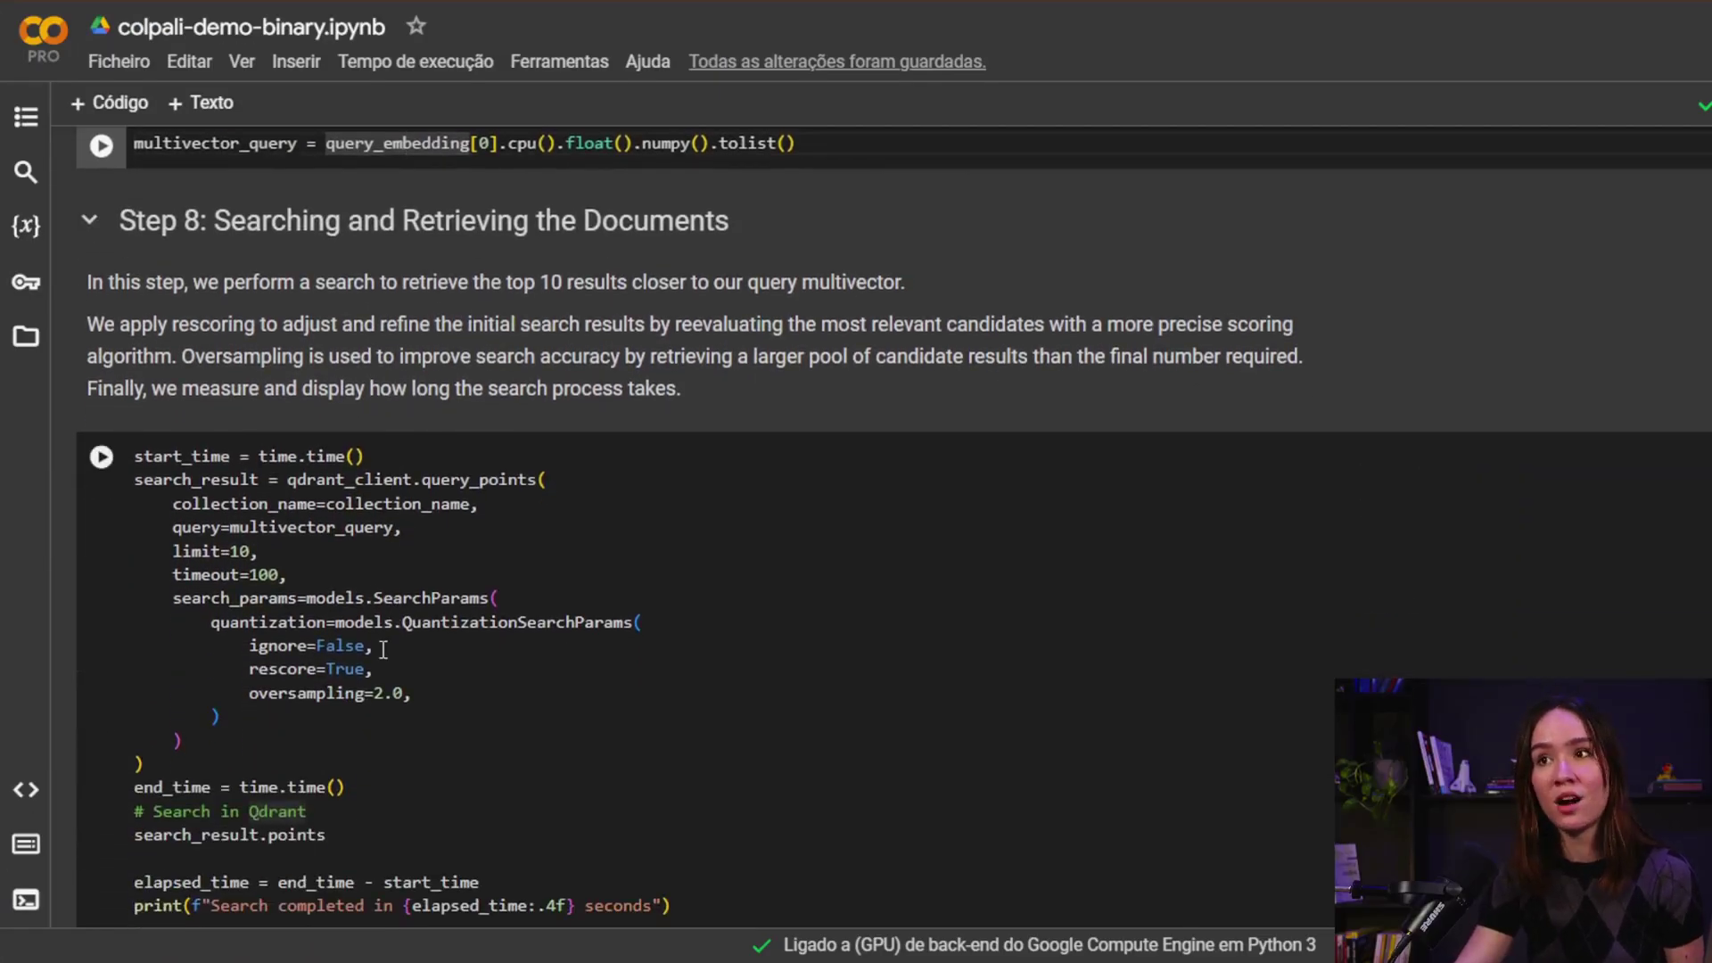
scroll(389, 759, down, 1)
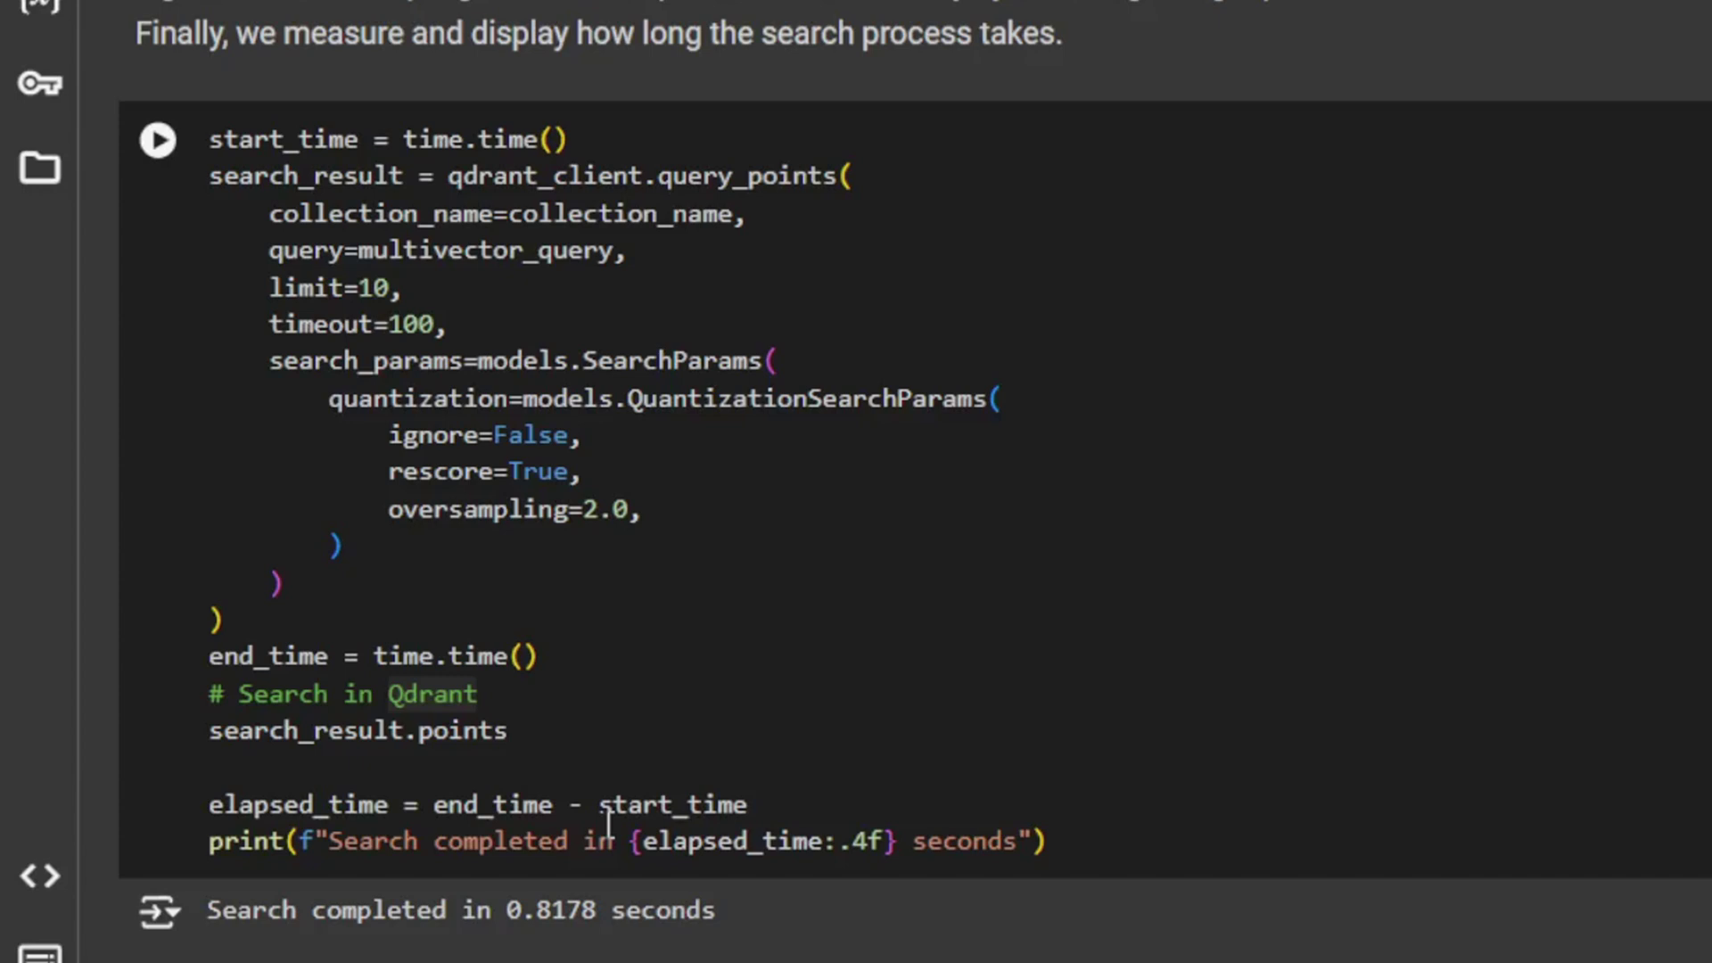
- Place the cursor in the '# Search in Qdrant' comment of the search cell
click(663, 694)
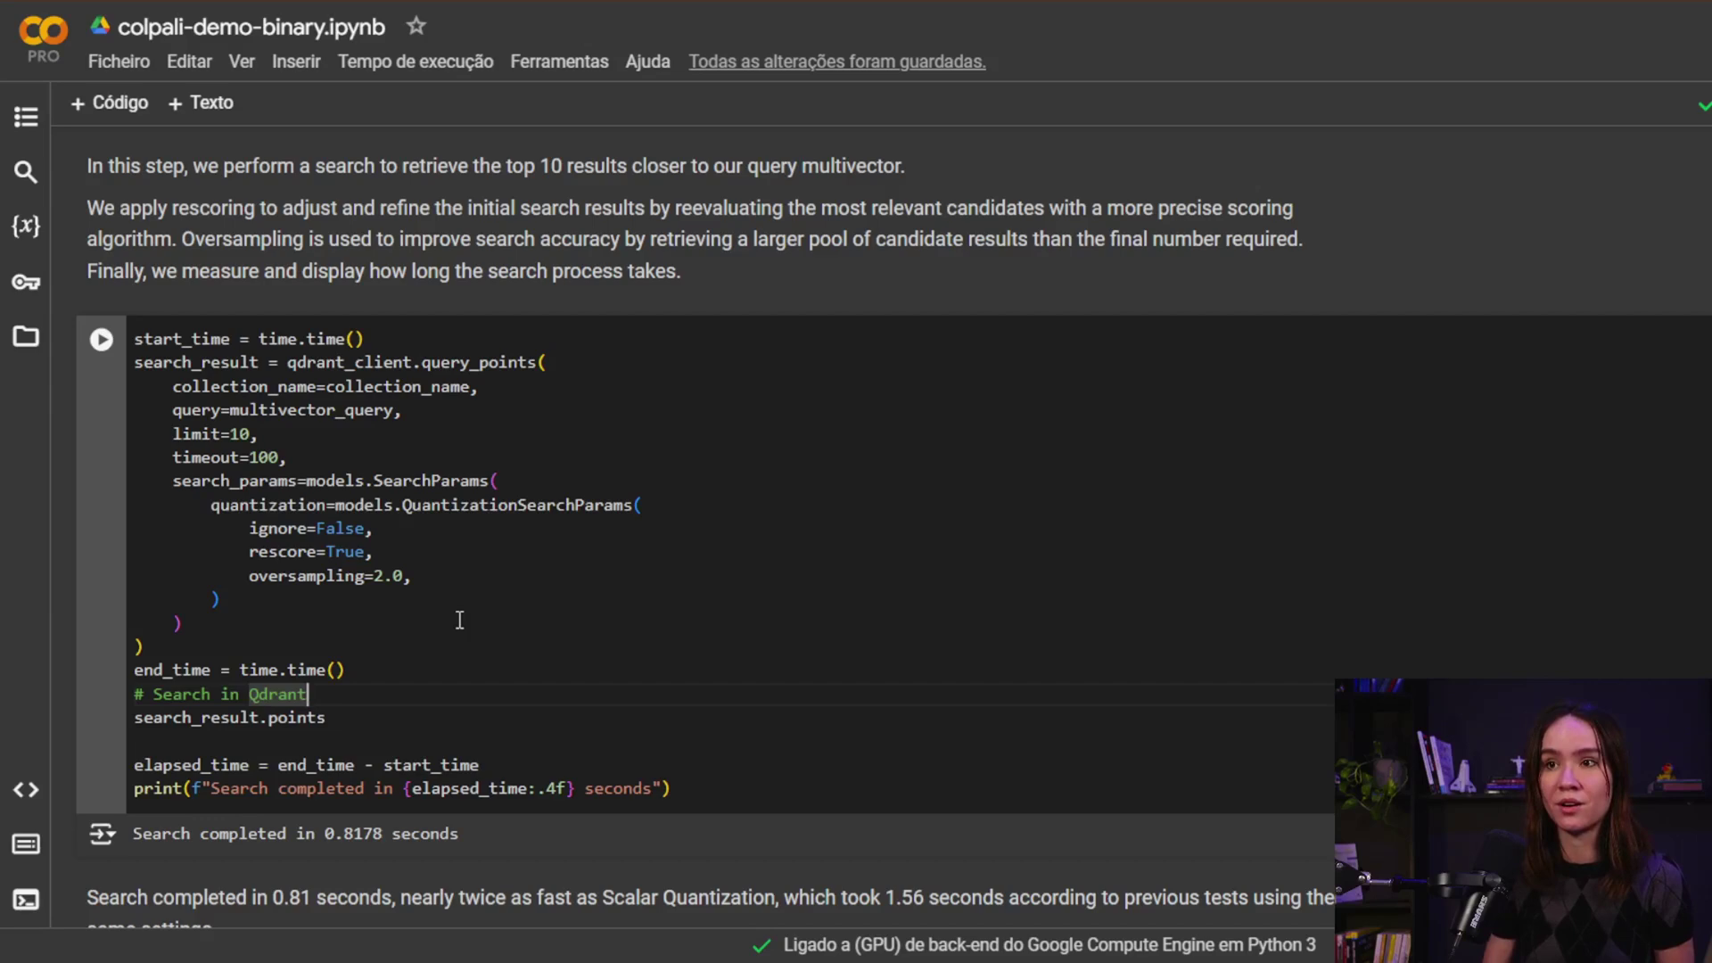
scroll(459, 620, down, 3)
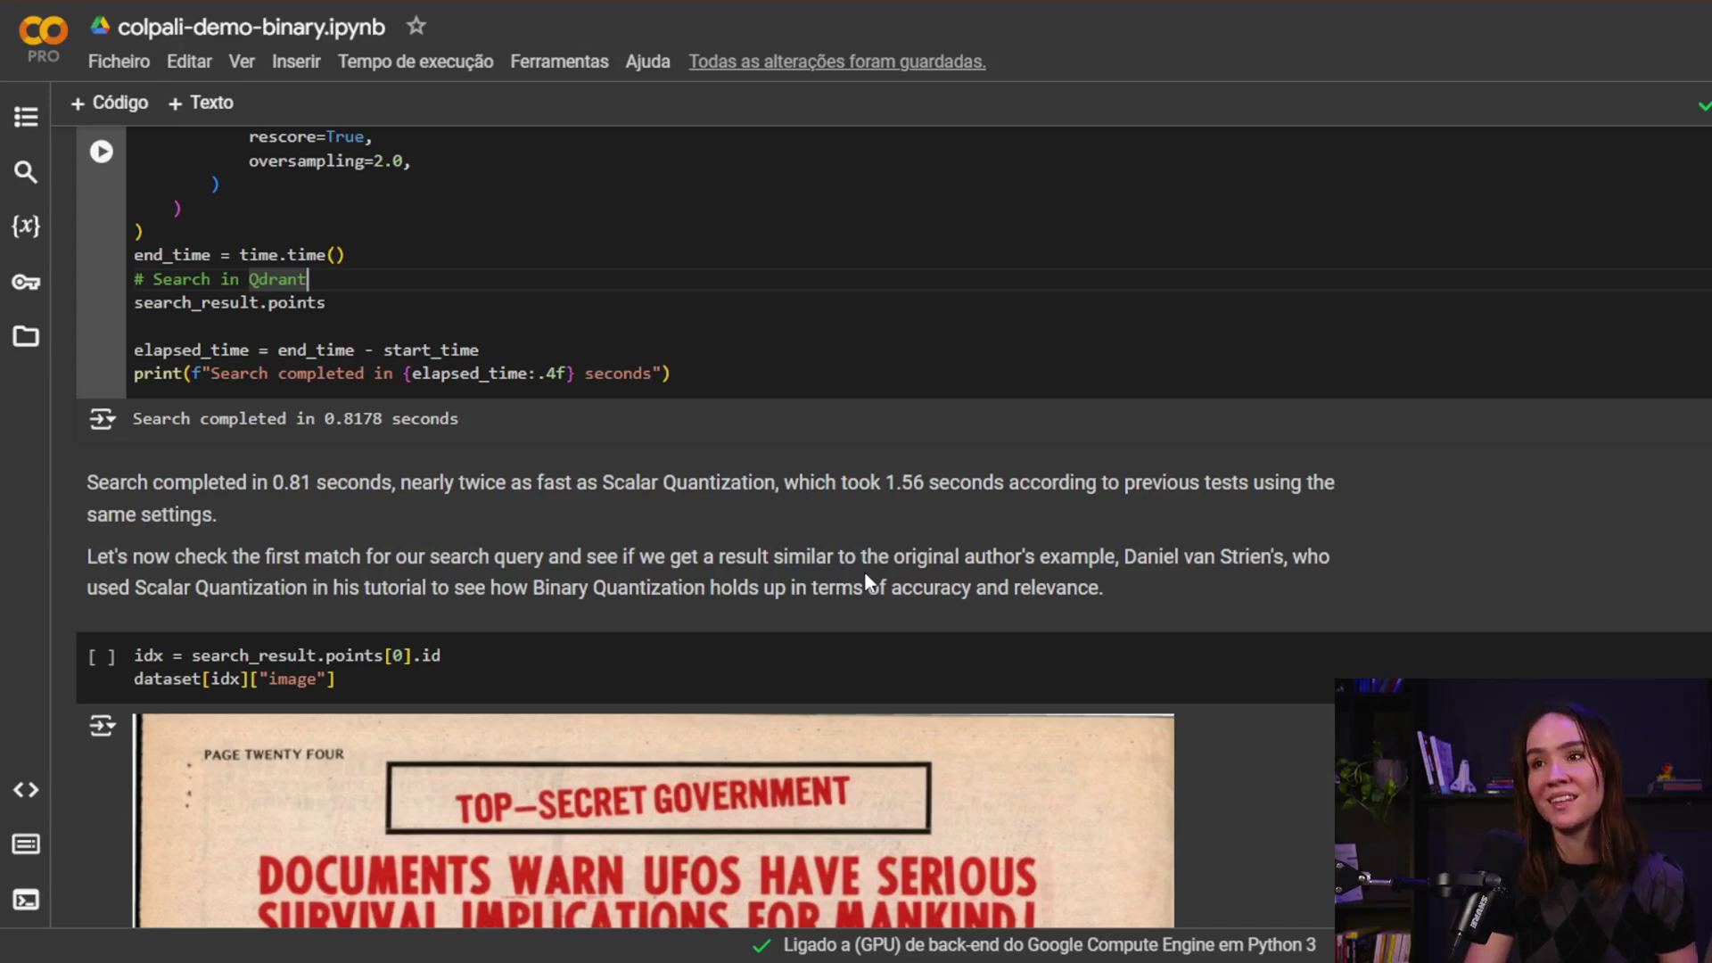
scroll(865, 571, down, 1)
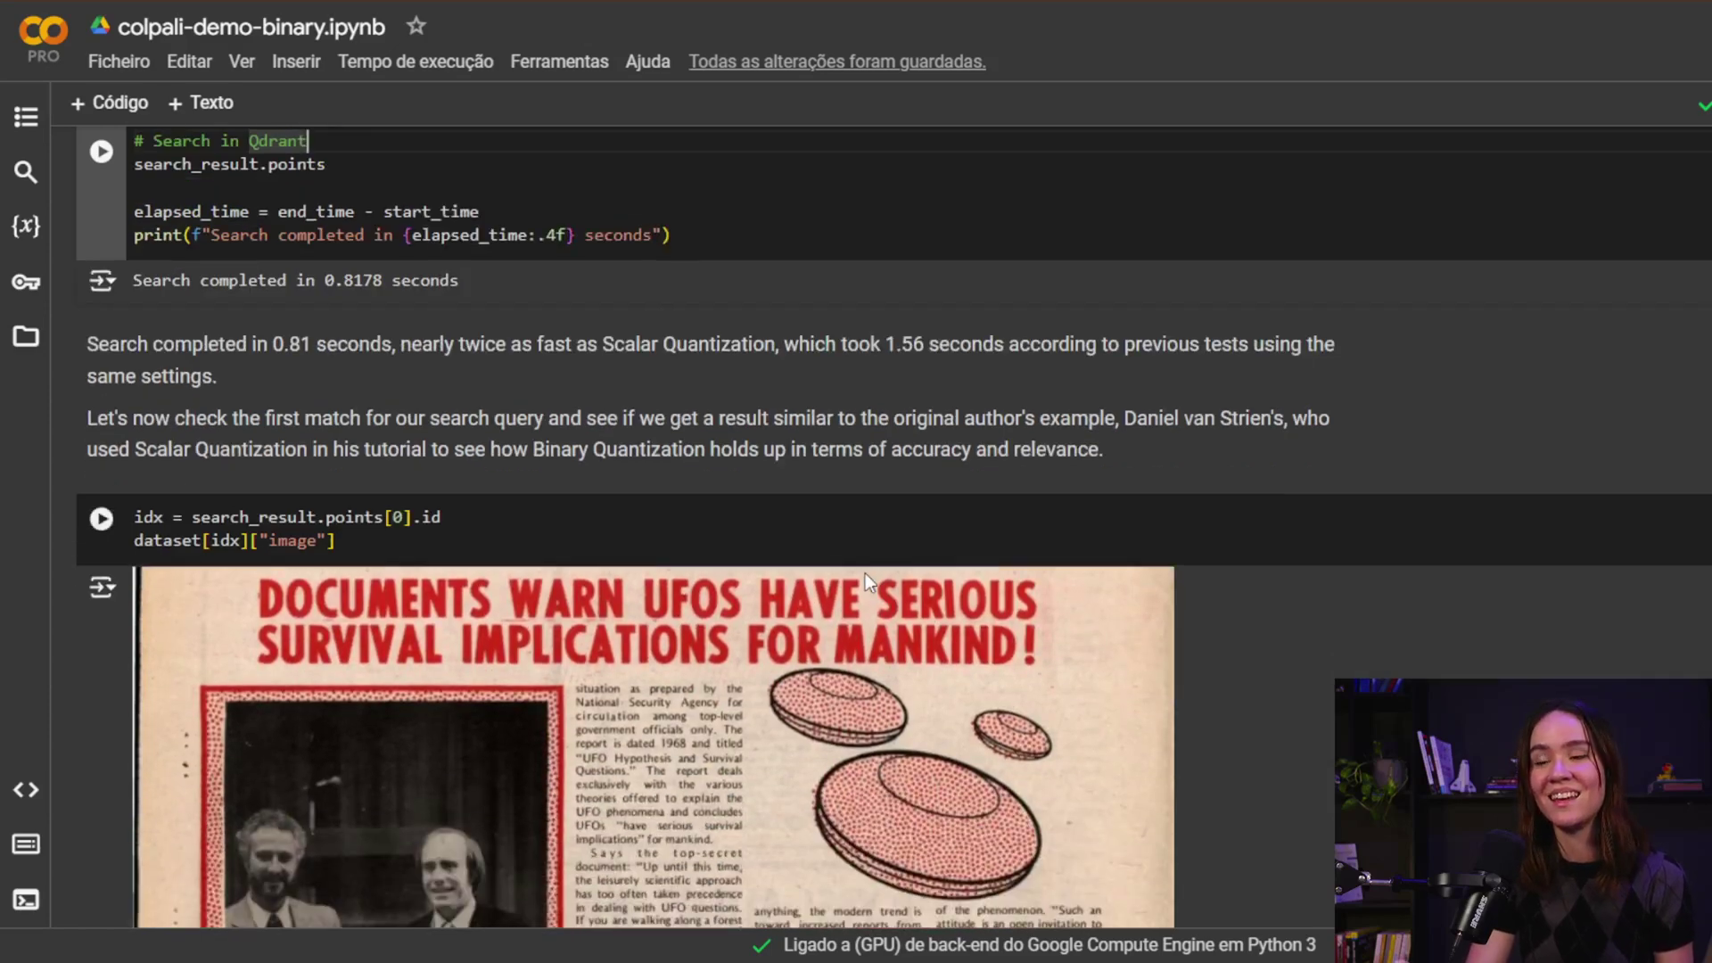
scroll(1337, 500, down, 1)
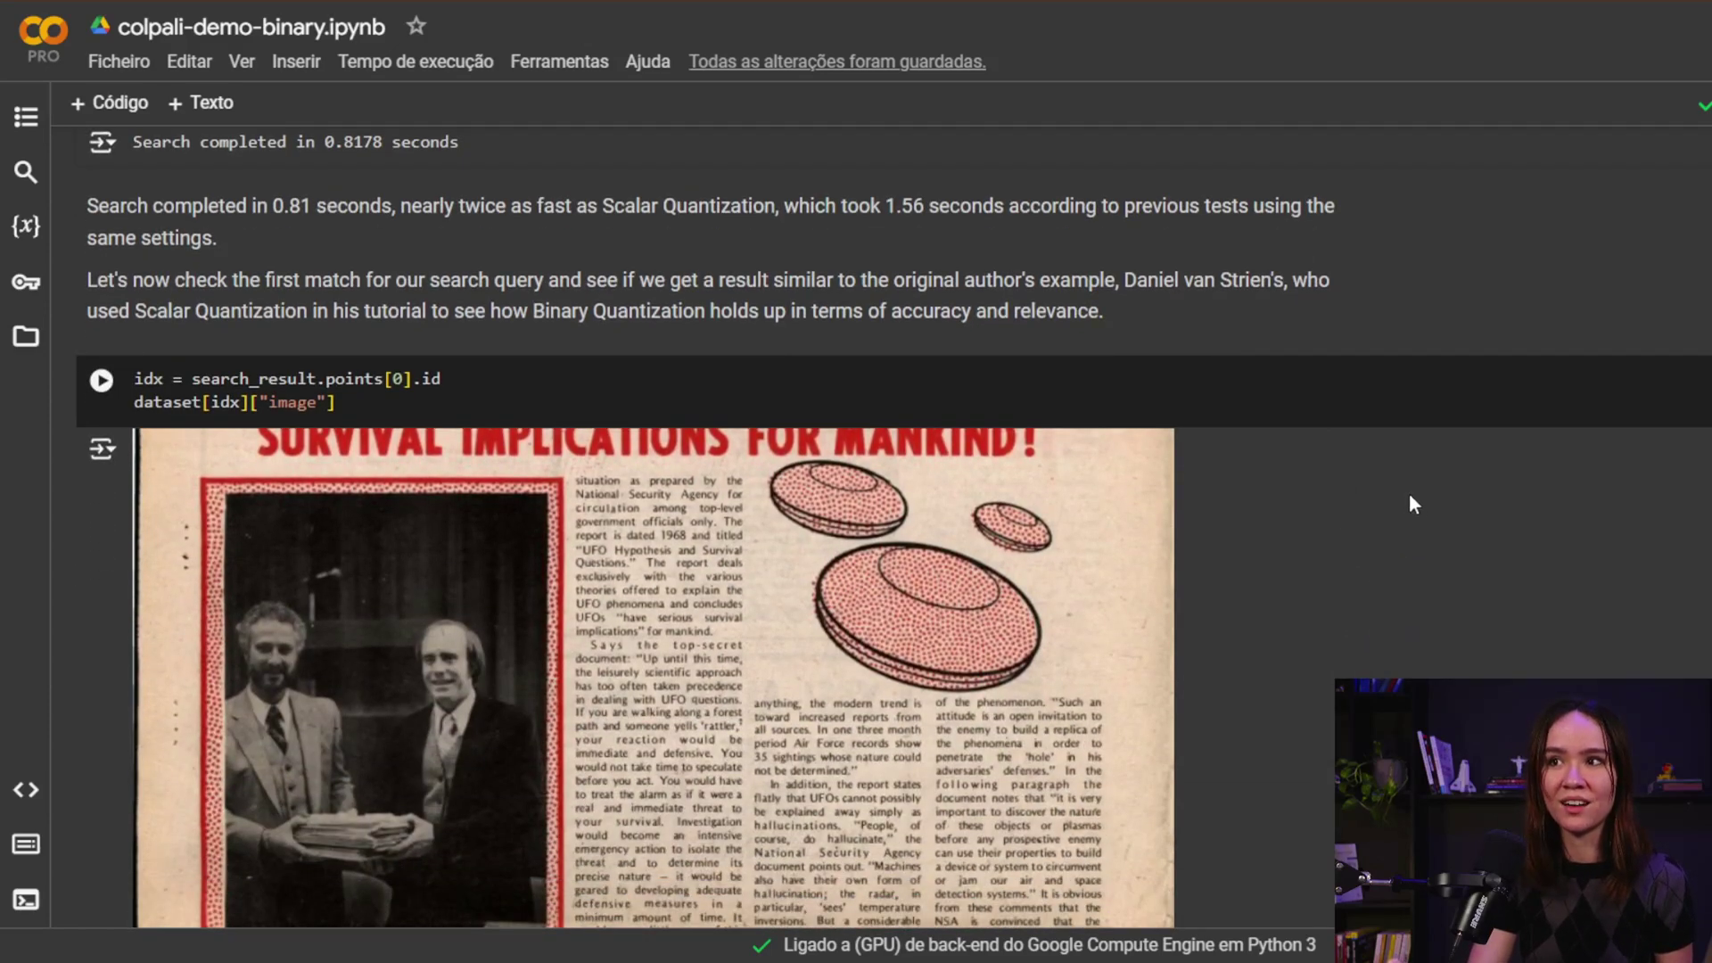
scroll(1338, 576, down, 2)
scroll(1399, 574, down, 2)
scroll(1090, 596, up, 2)
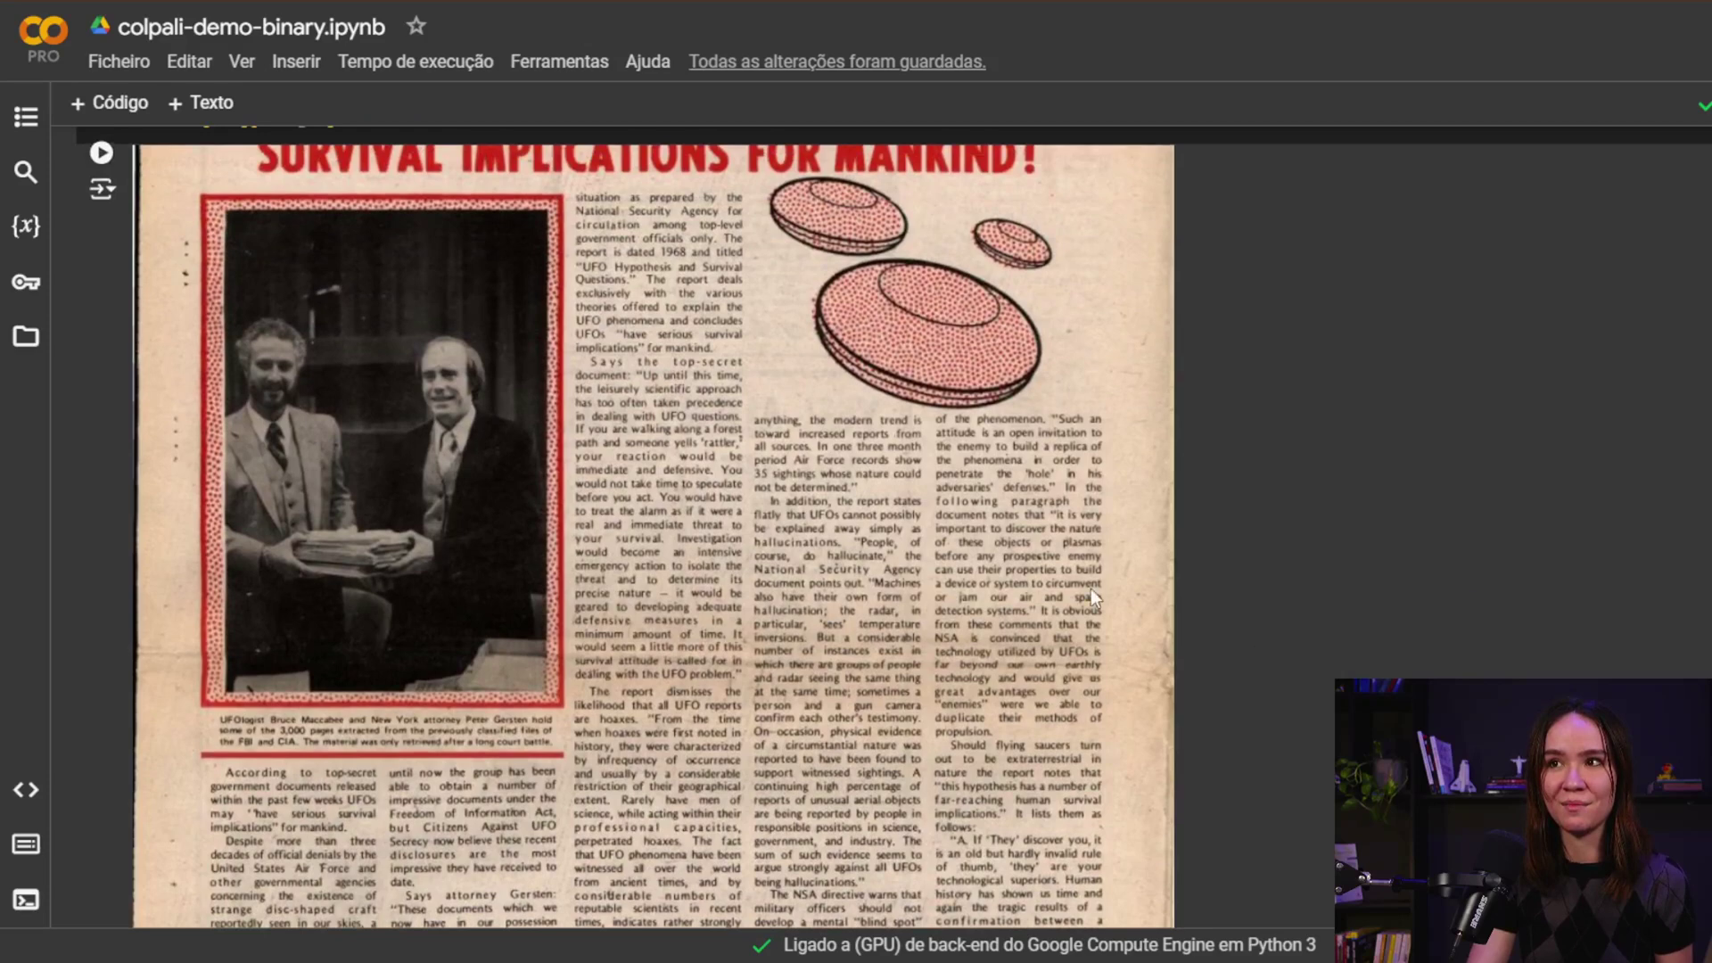
scroll(1083, 591, up, 1)
scroll(1177, 575, up, 1)
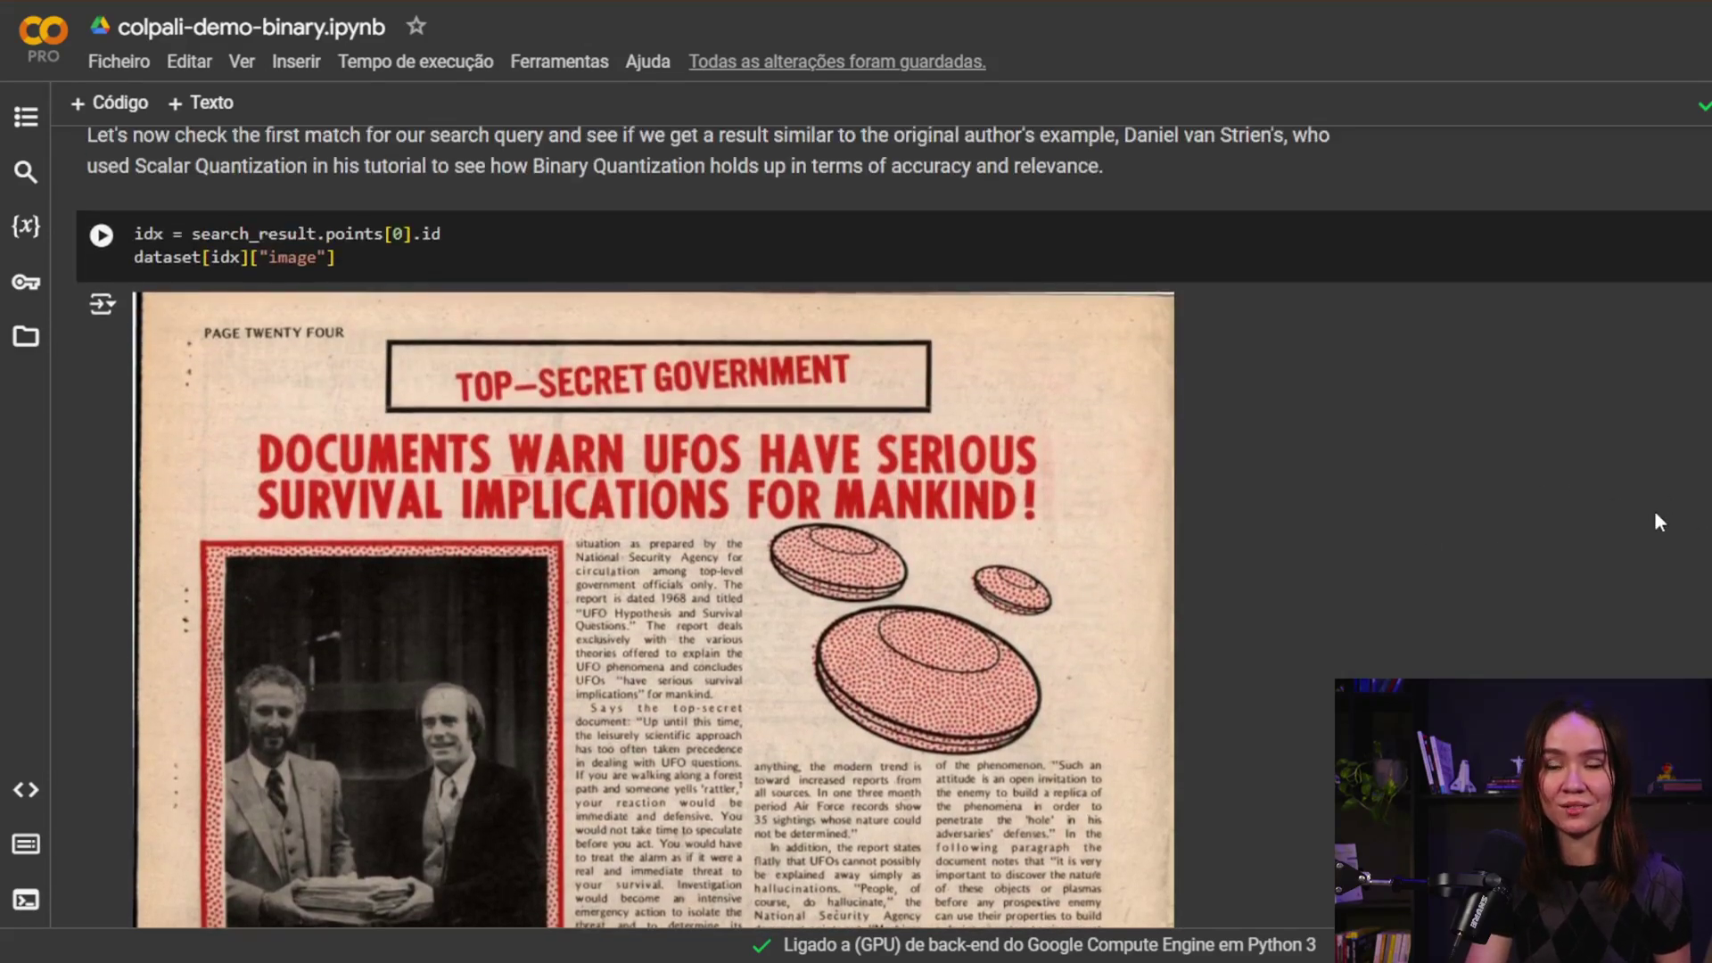
scroll(1655, 521, down, 2)
scroll(1605, 536, down, 1)
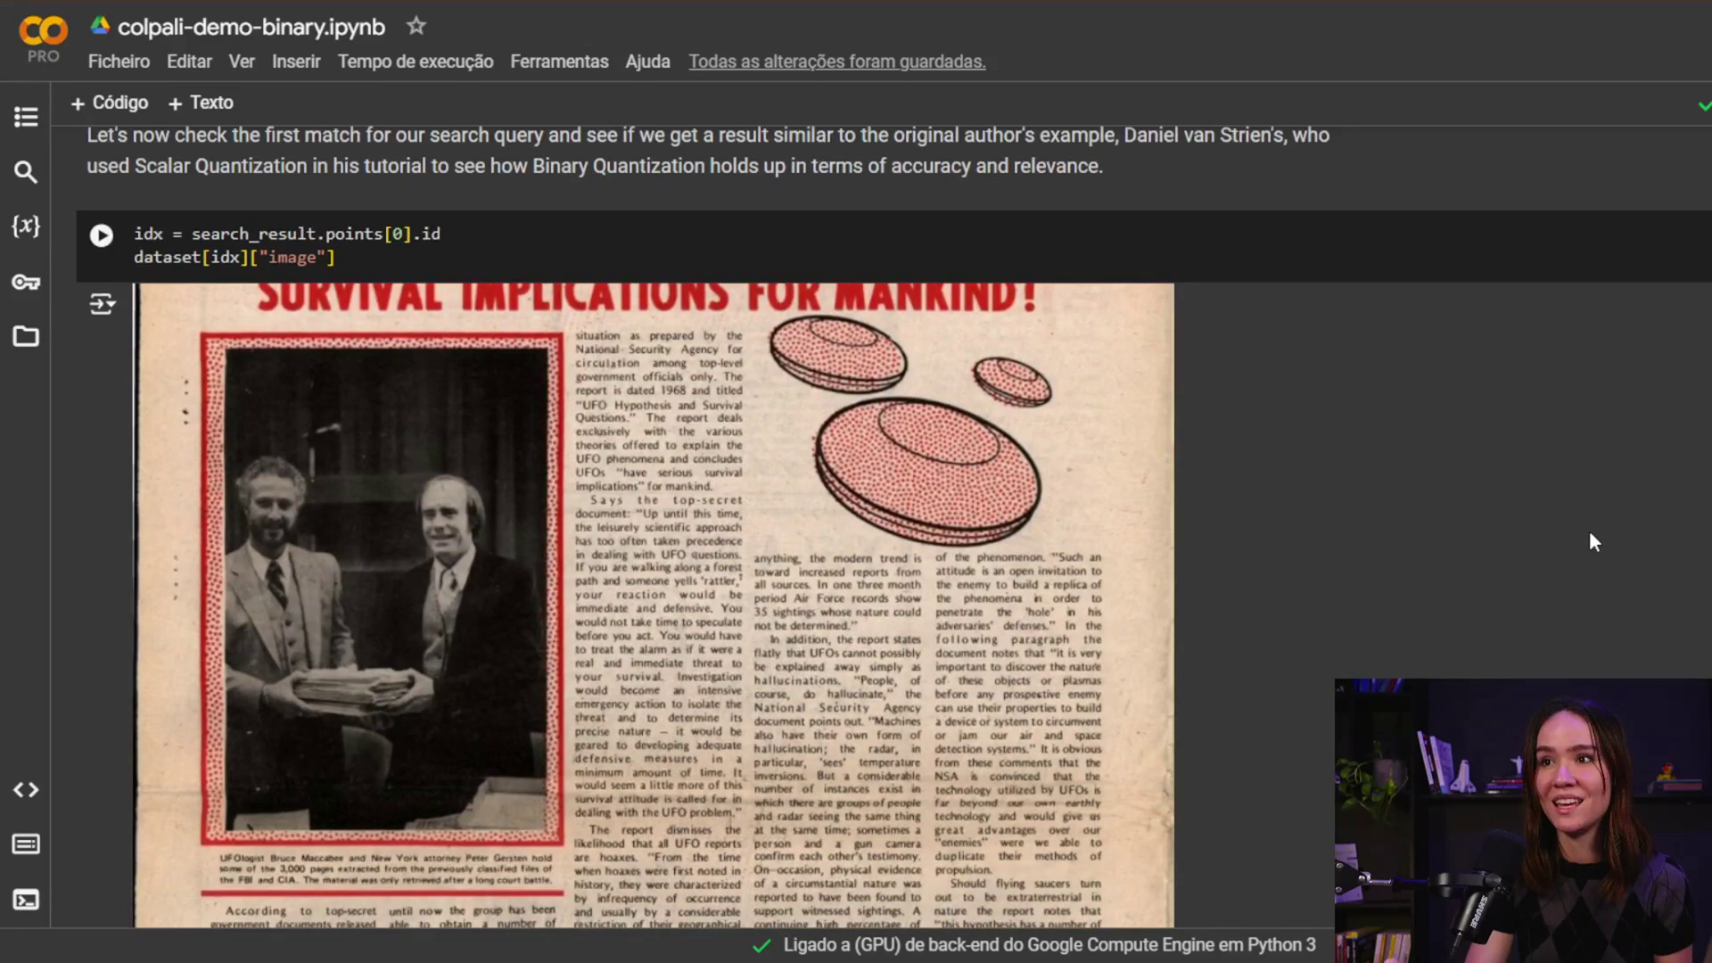
scroll(1472, 502, down, 1)
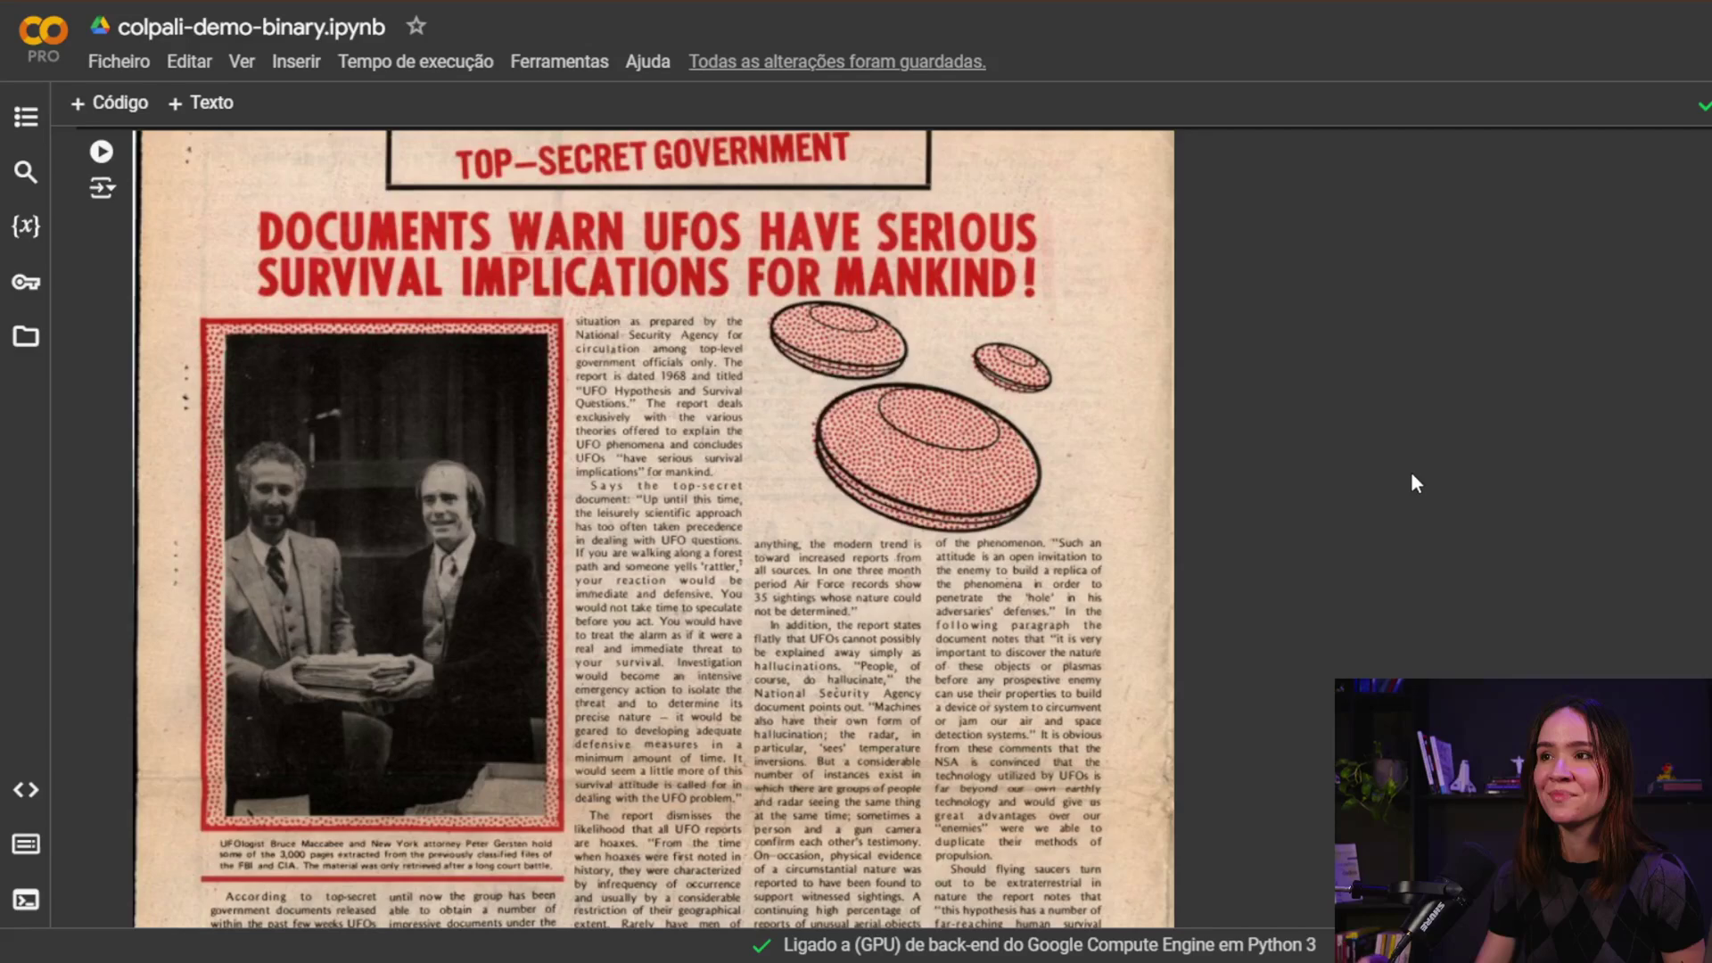
scroll(1443, 427, down, 2)
scroll(1395, 576, down, 5)
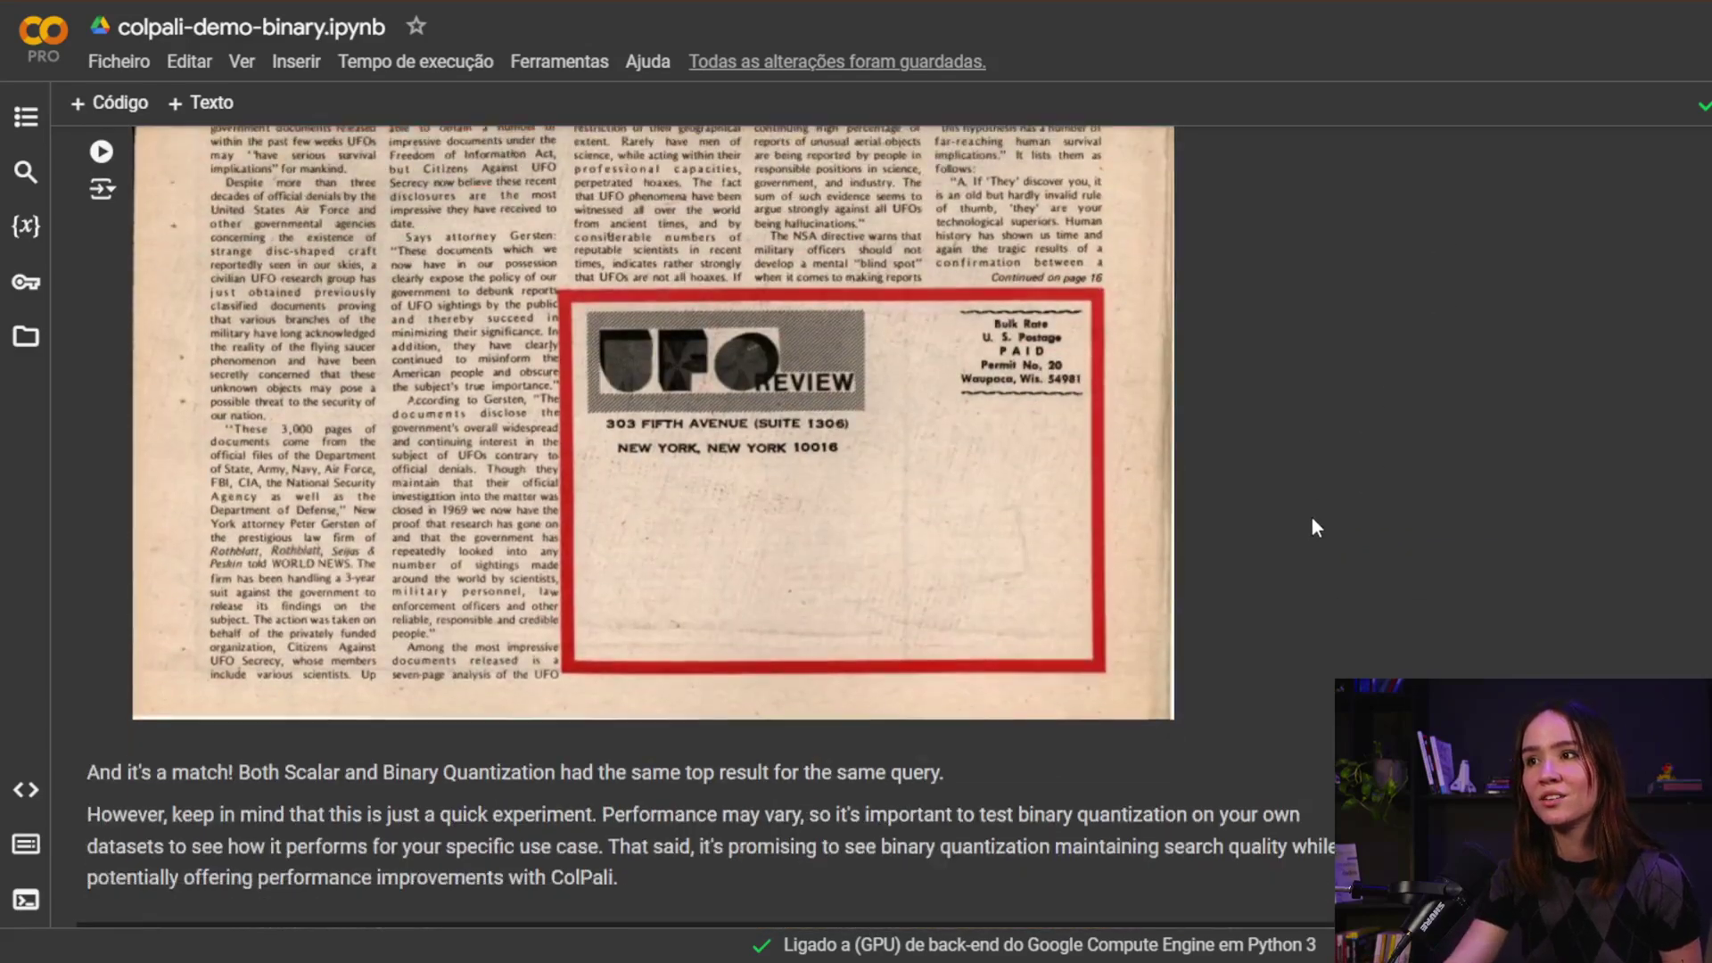
scroll(1311, 515, down, 3)
scroll(1317, 514, down, 2)
scroll(1315, 520, down, 5)
scroll(1304, 519, down, 4)
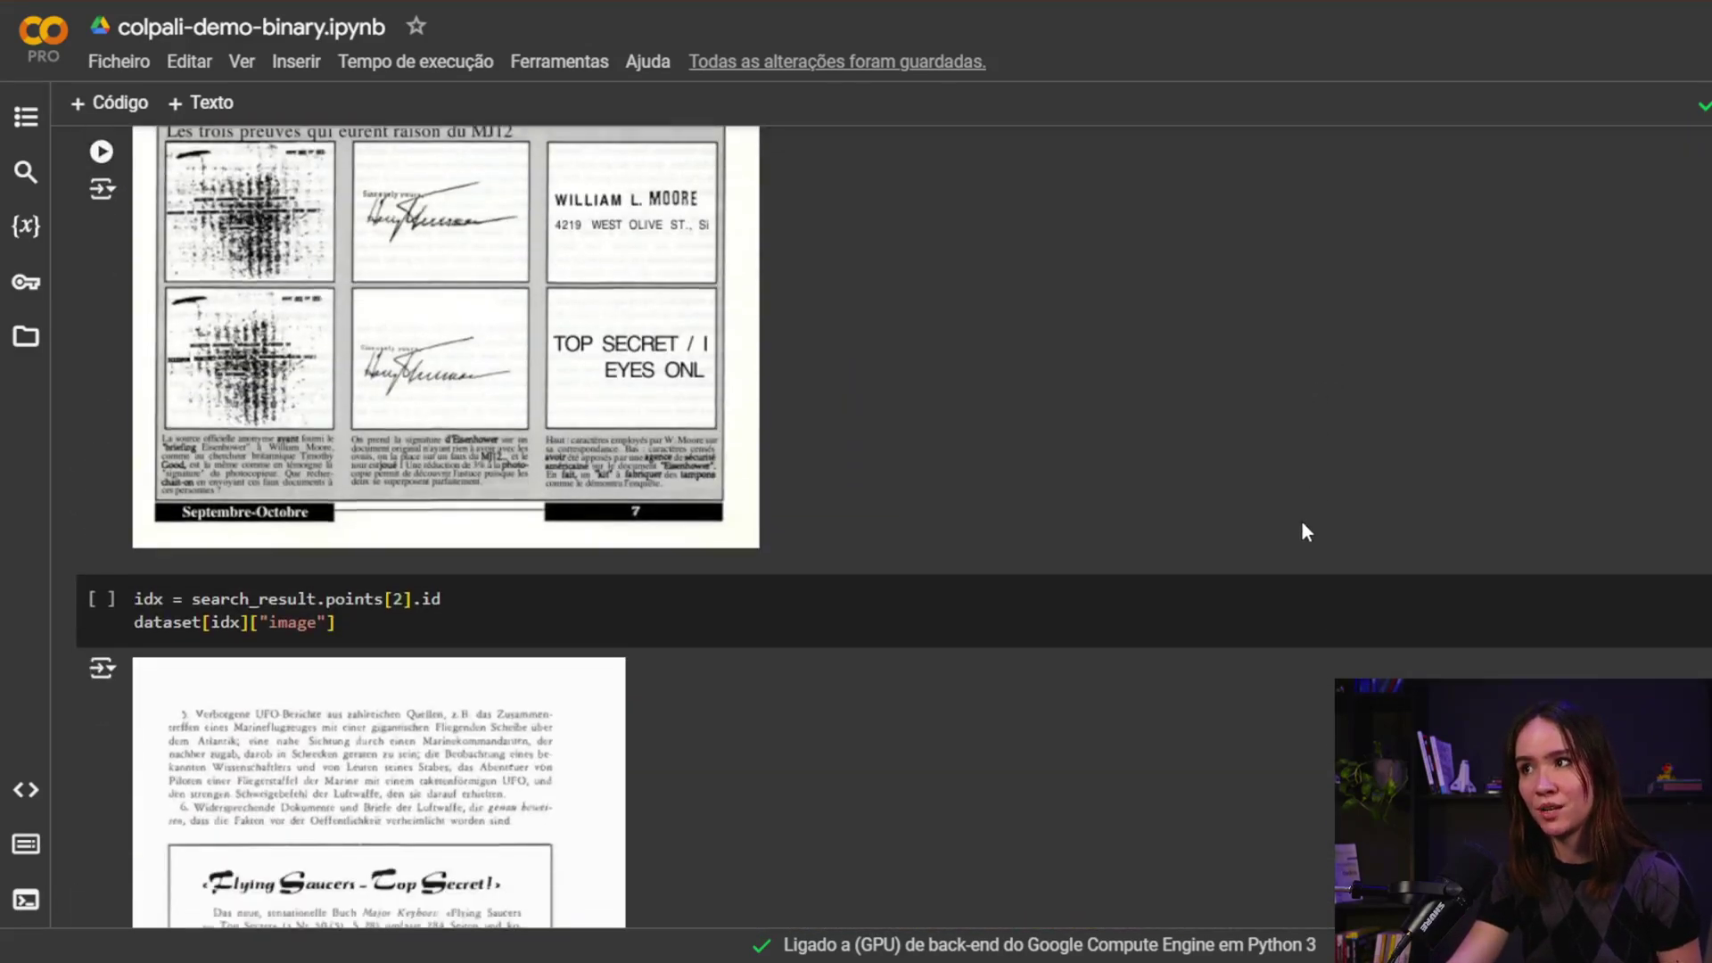
scroll(1301, 520, down, 3)
scroll(1299, 523, down, 3)
scroll(1300, 525, down, 3)
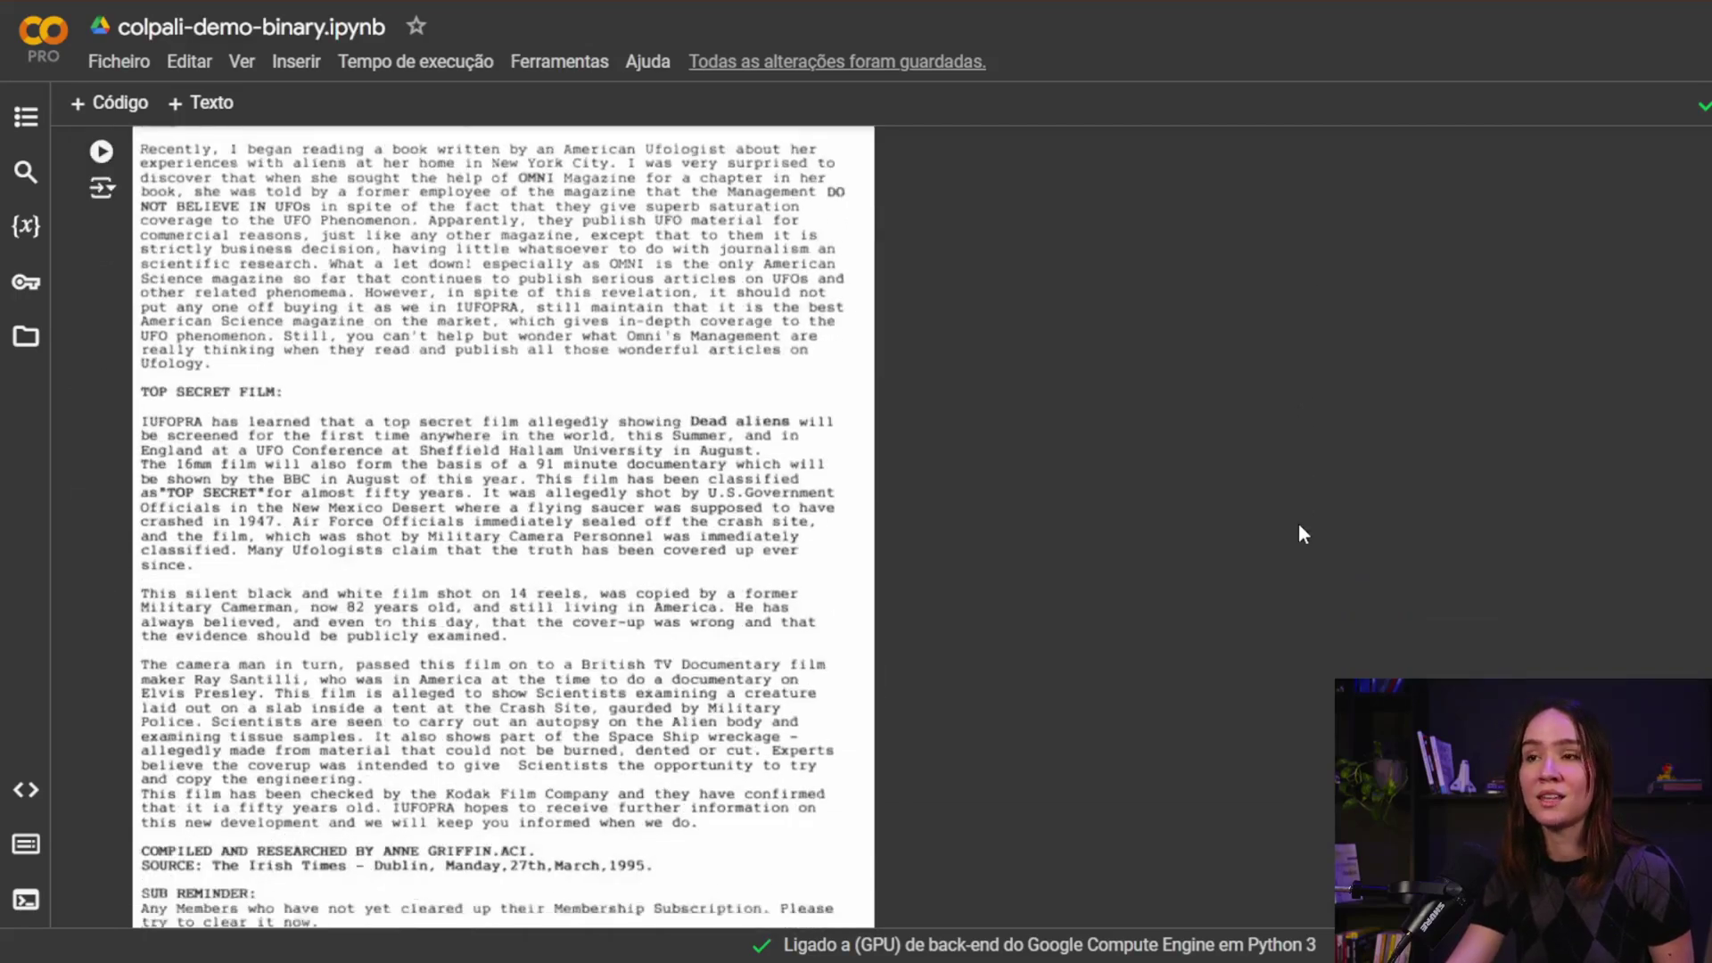
scroll(1299, 526, down, 1)
scroll(1299, 525, down, 1)
scroll(1292, 529, down, 4)
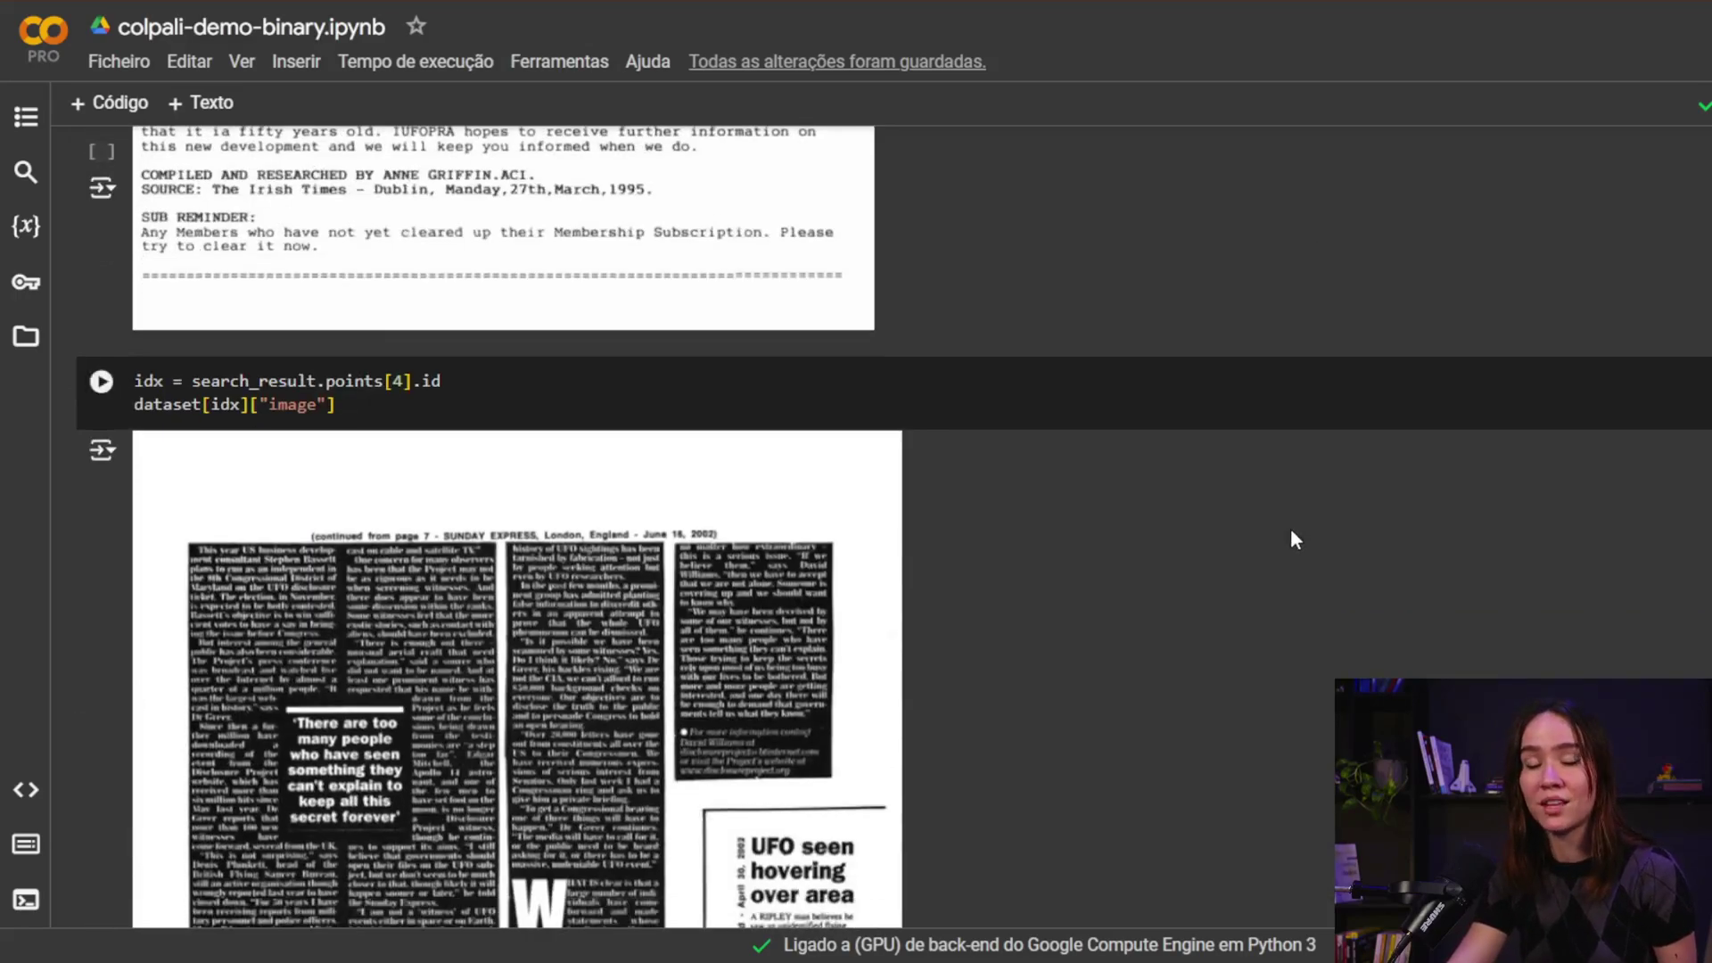
scroll(1292, 535, down, 10)
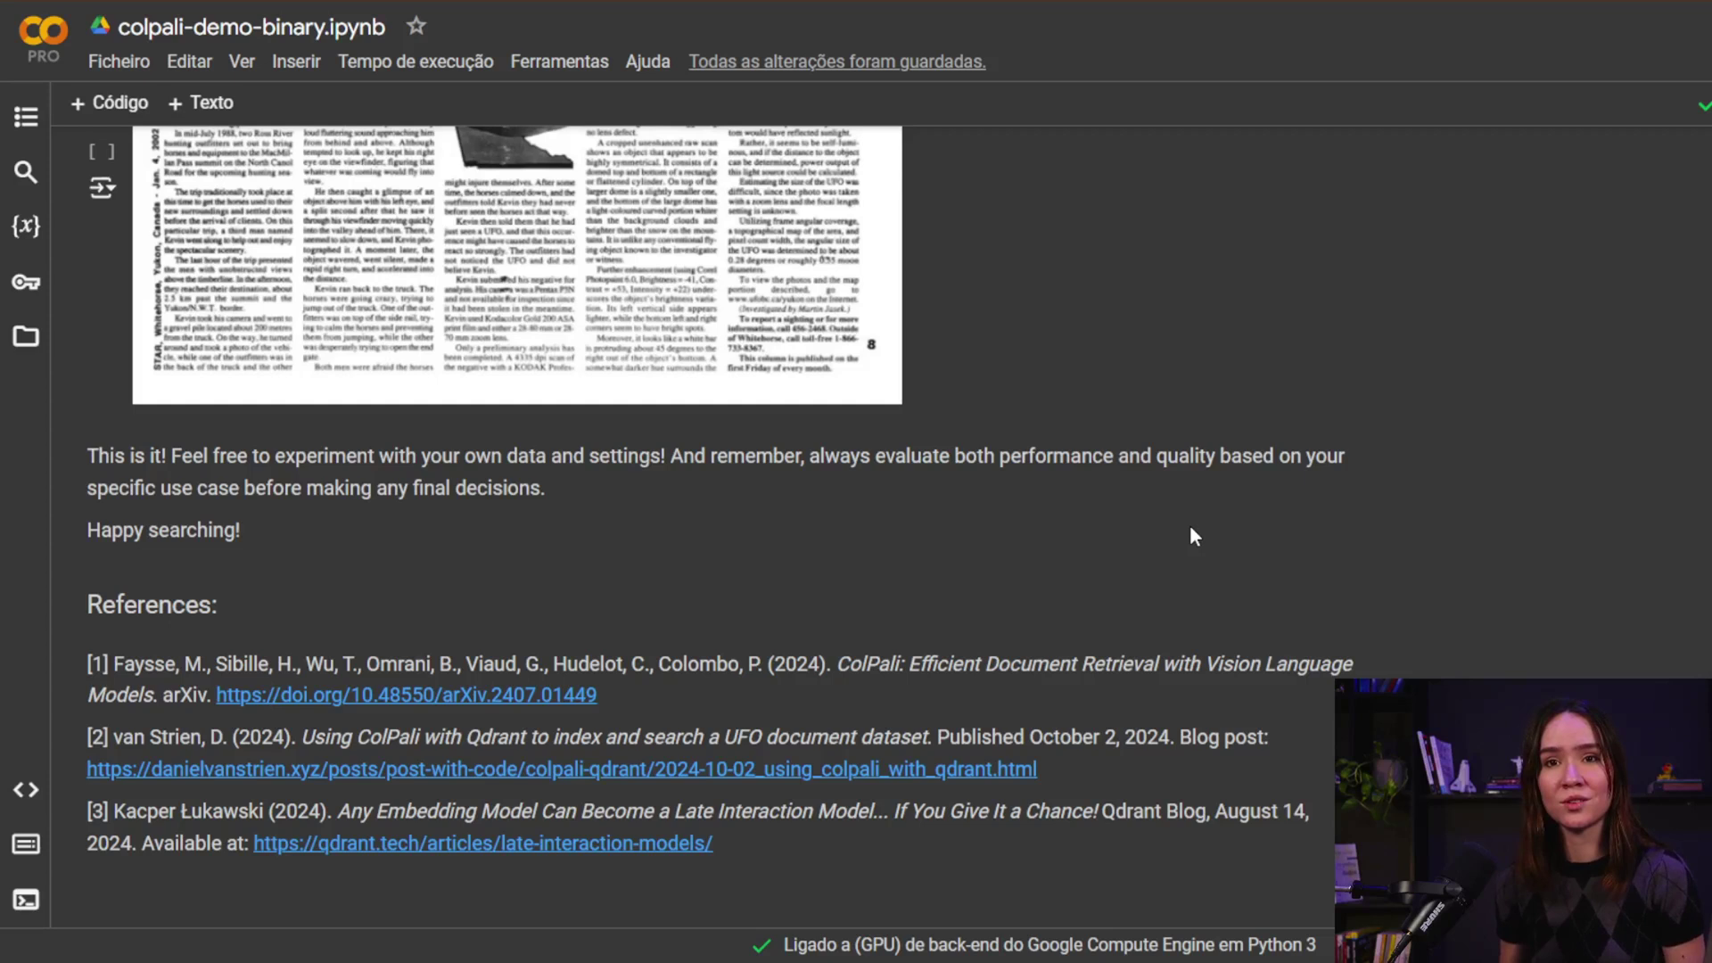